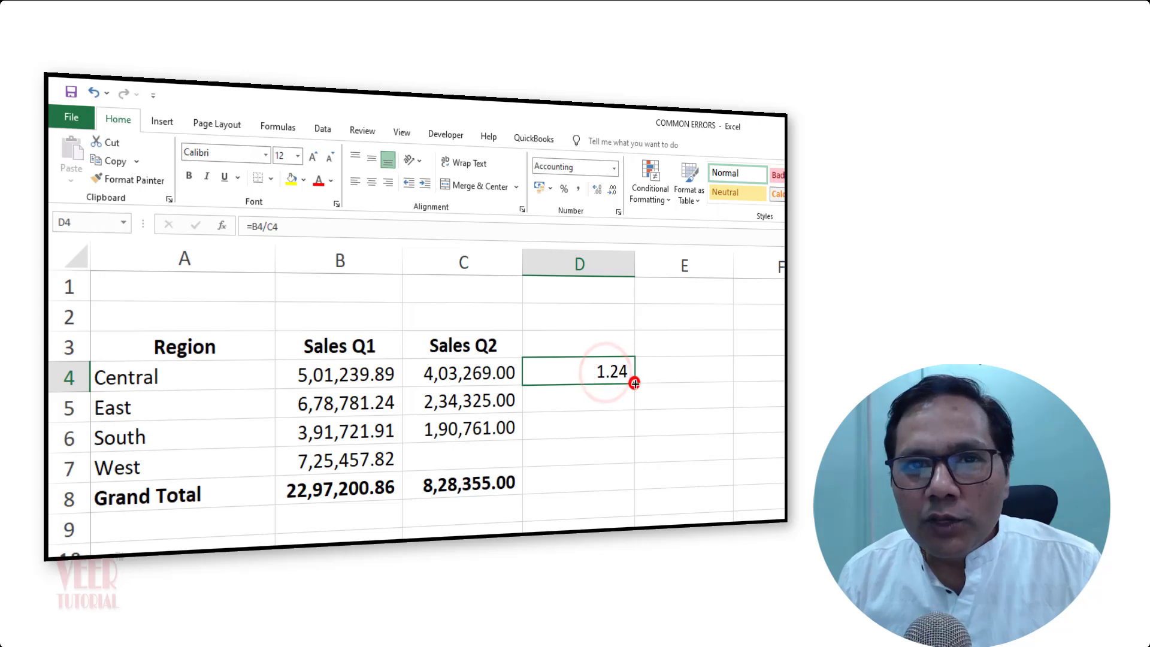
Fill the division formula from D4 down to D7, inspect D7 and its divisor C7, and undo the fill
{"action": "double_click", "coordinate": [635, 385]}
{"action": "left_click", "coordinate": [589, 524]}
{"action": "left_click", "coordinate": [579, 452]}
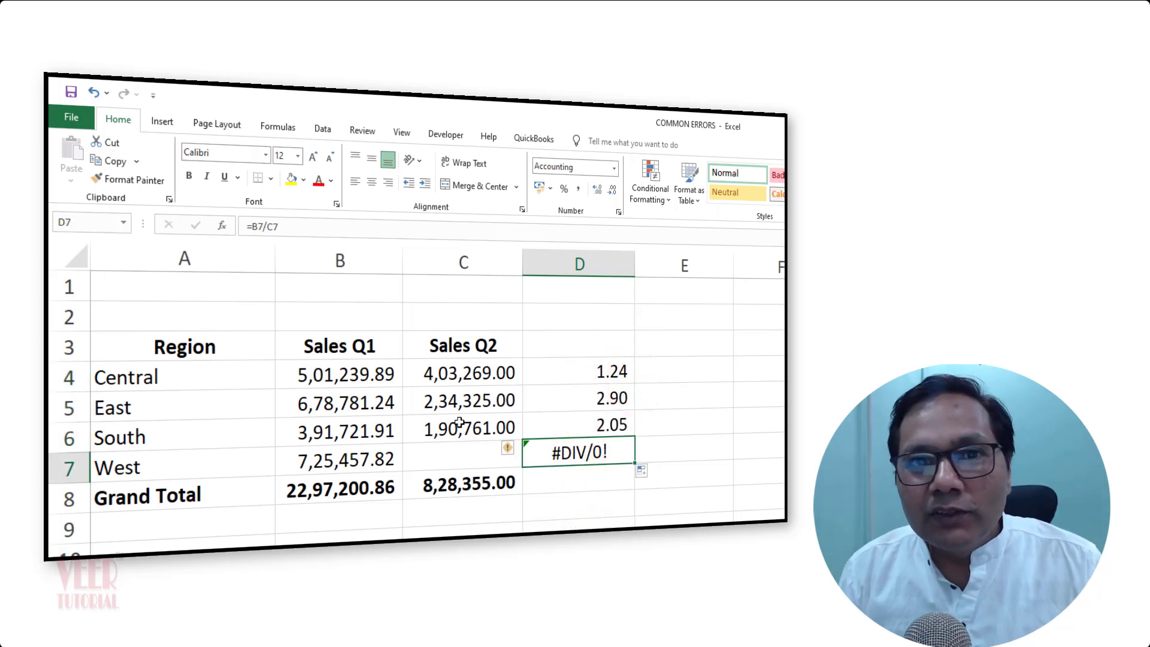
{"action": "left_click", "coordinate": [451, 457]}
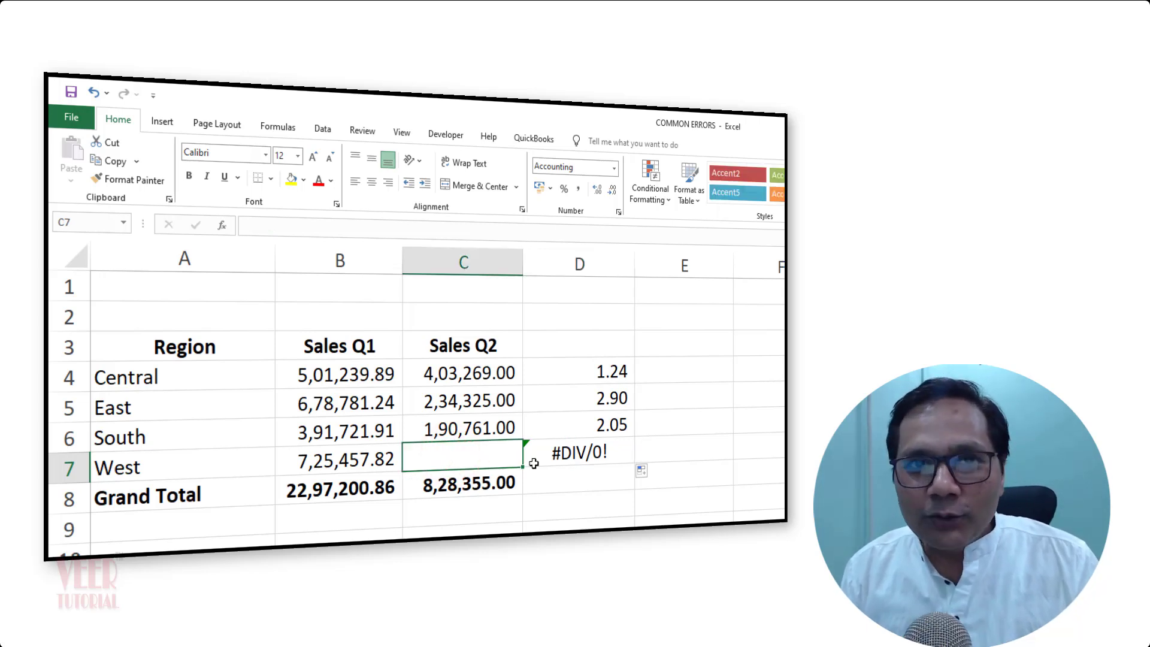
{"action": "left_click", "coordinate": [602, 371]}
{"action": "key", "text": "ctrl+z"}
Fill the division formula from D4 down to D7, then check the West result in D7 and its divisor C7
{"action": "double_click", "coordinate": [635, 384]}
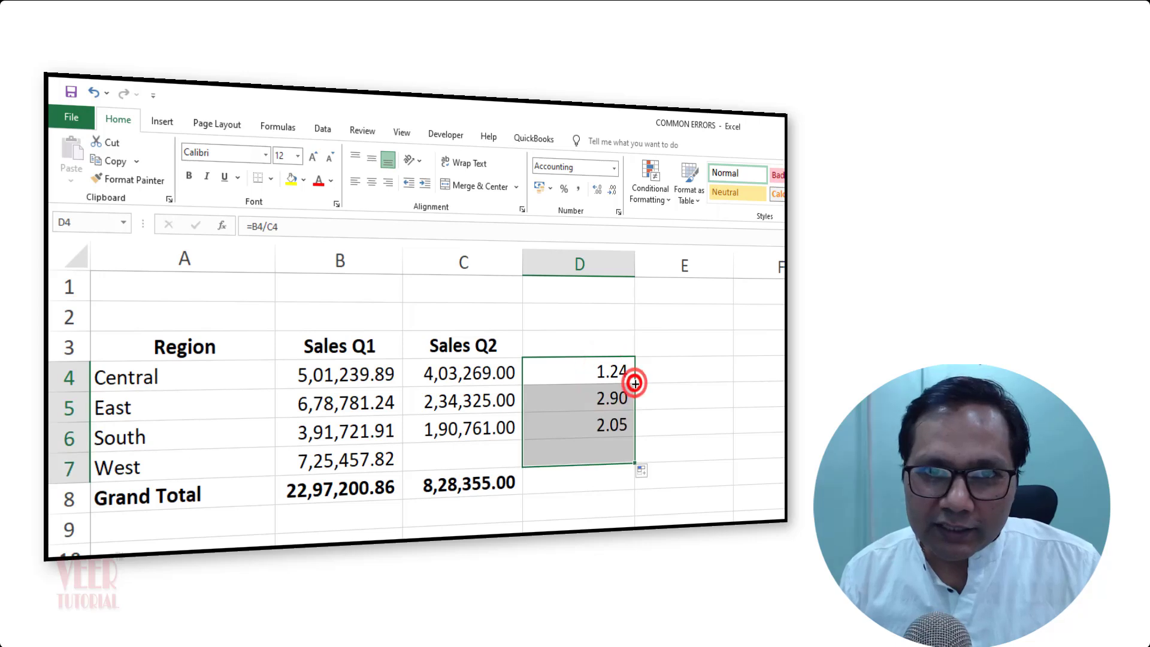
{"action": "left_click", "coordinate": [590, 524]}
{"action": "left_click", "coordinate": [579, 452]}
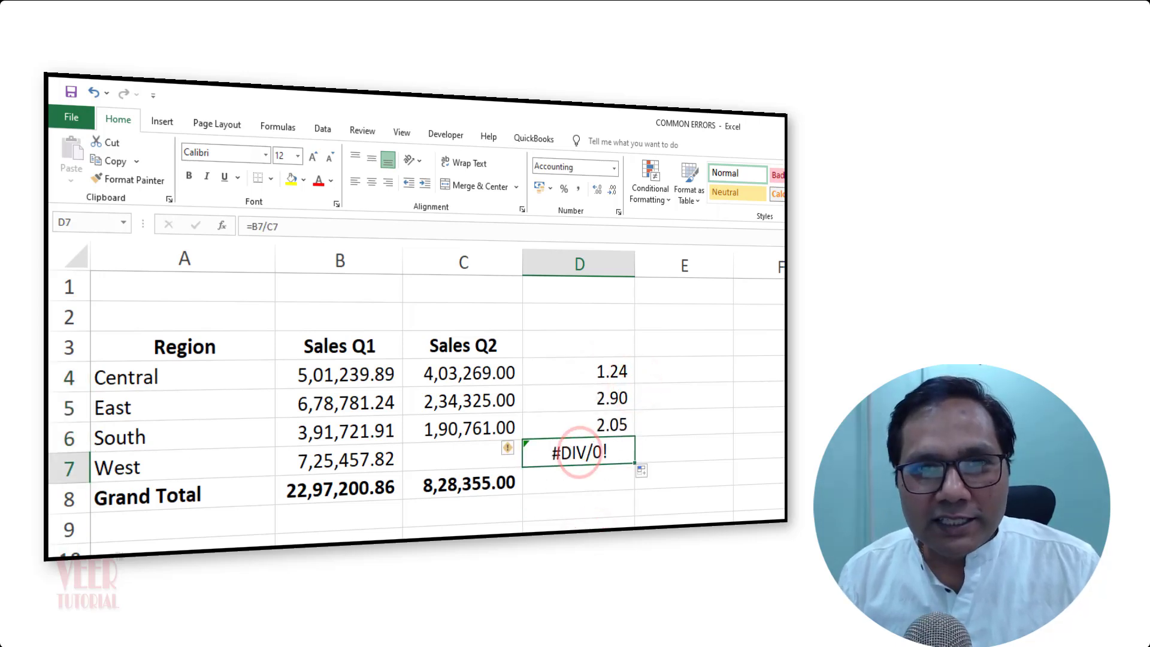
{"action": "left_click", "coordinate": [450, 456]}
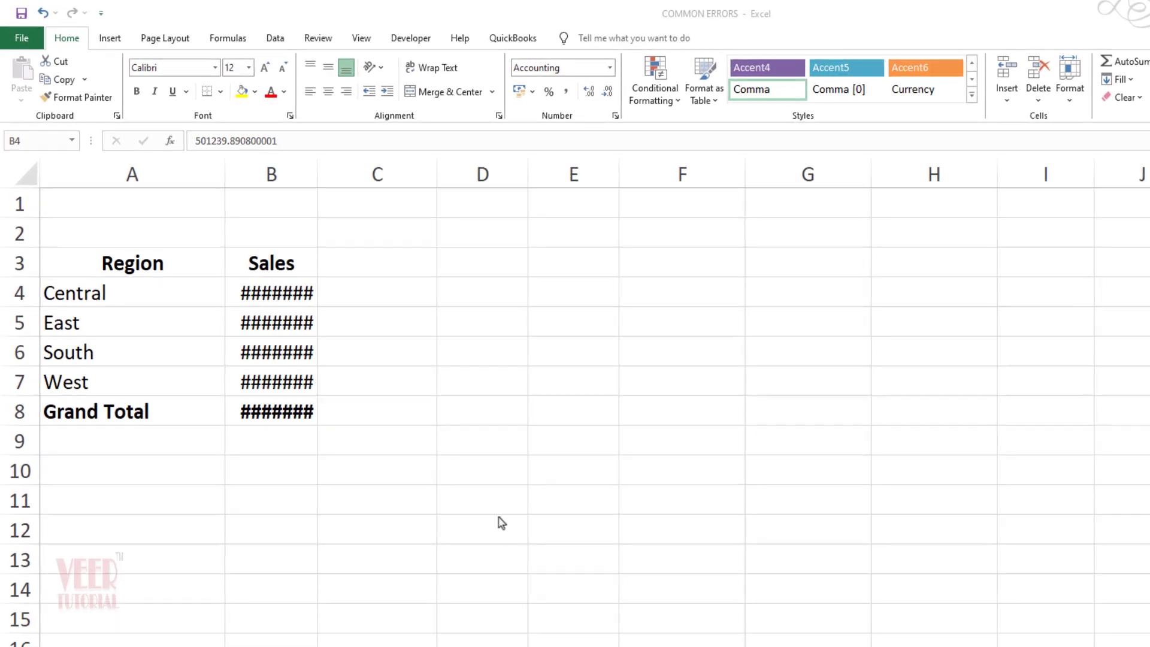
AutoFit the Sales column B to its contents and check the Grand Total cell B8
{"action": "left_click", "coordinate": [381, 309]}
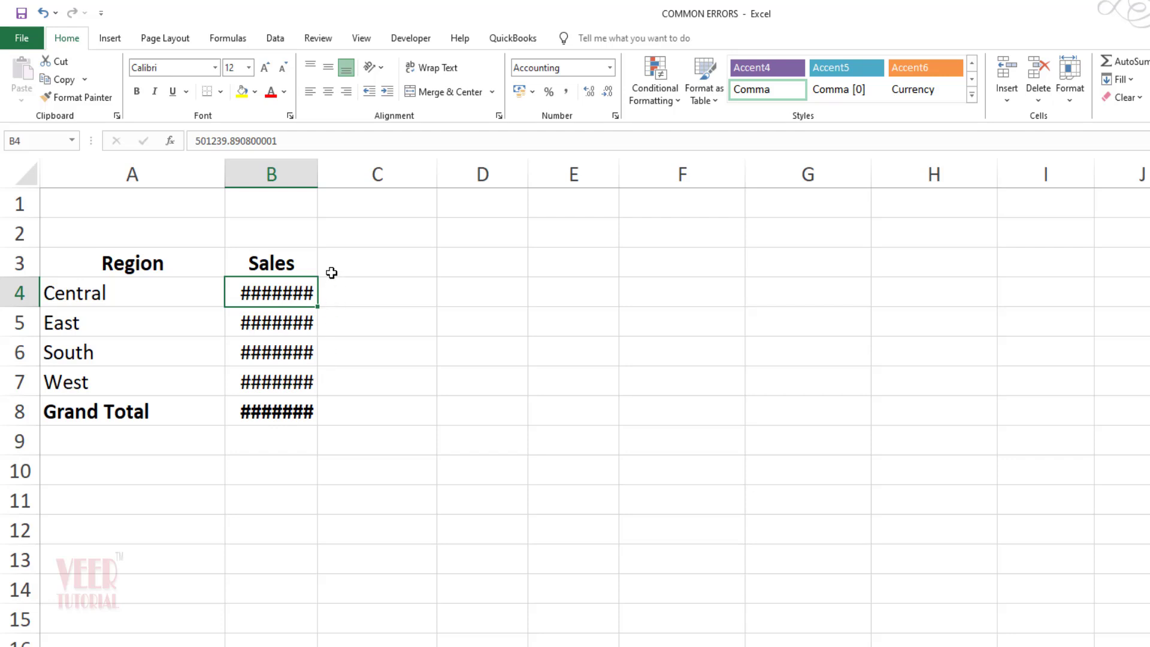
{"action": "double_click", "coordinate": [318, 174]}
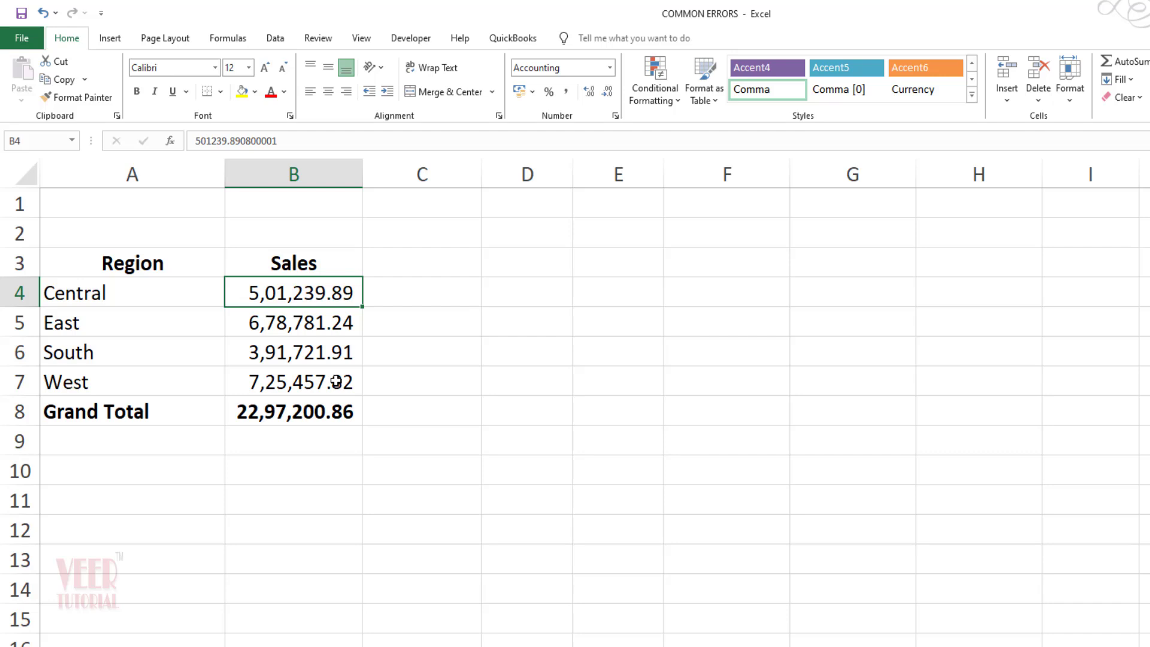
{"action": "left_click", "coordinate": [264, 414]}
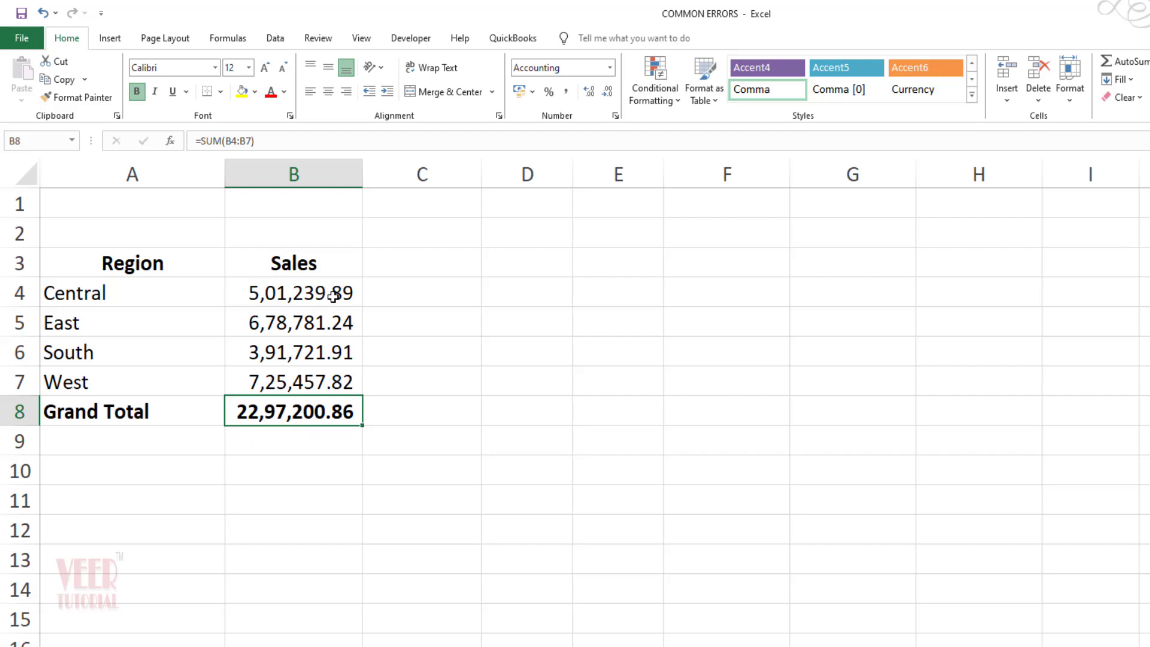
Narrow the Sales column B until its numbers no longer fit, then AutoFit it to its contents again
{"action": "left_click_drag", "start_coordinate": [362, 173], "coordinate": [301, 173]}
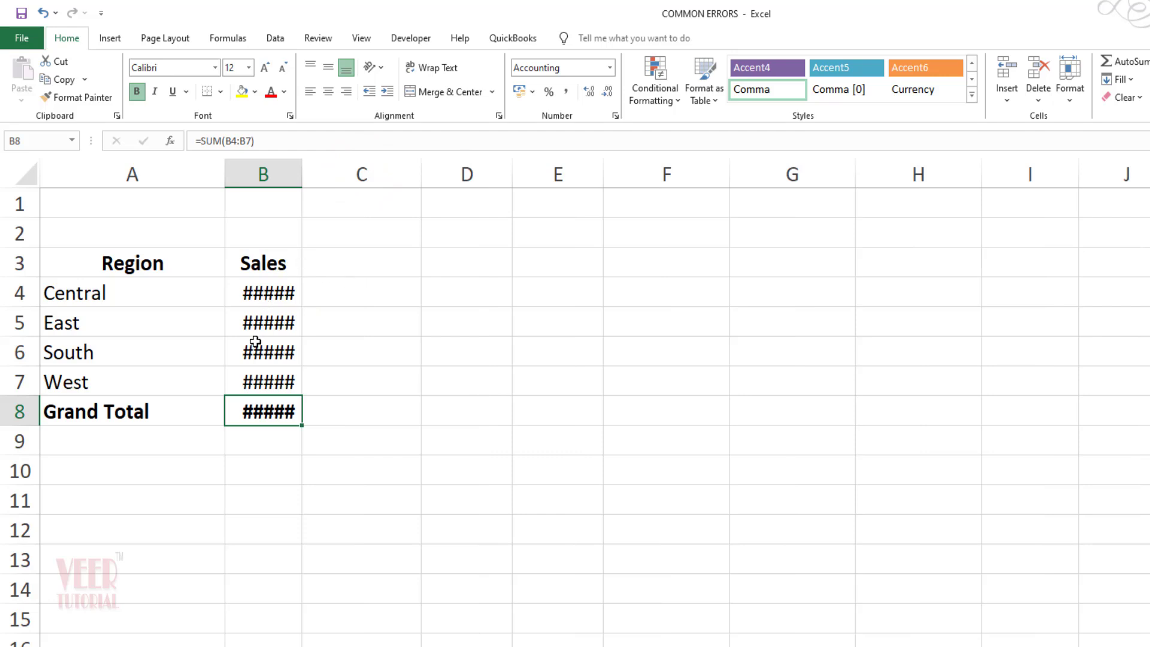
{"action": "mouse_move", "coordinate": [268, 332]}
{"action": "left_click_drag", "start_coordinate": [301, 163], "coordinate": [329, 174]}
{"action": "double_click", "coordinate": [329, 175]}
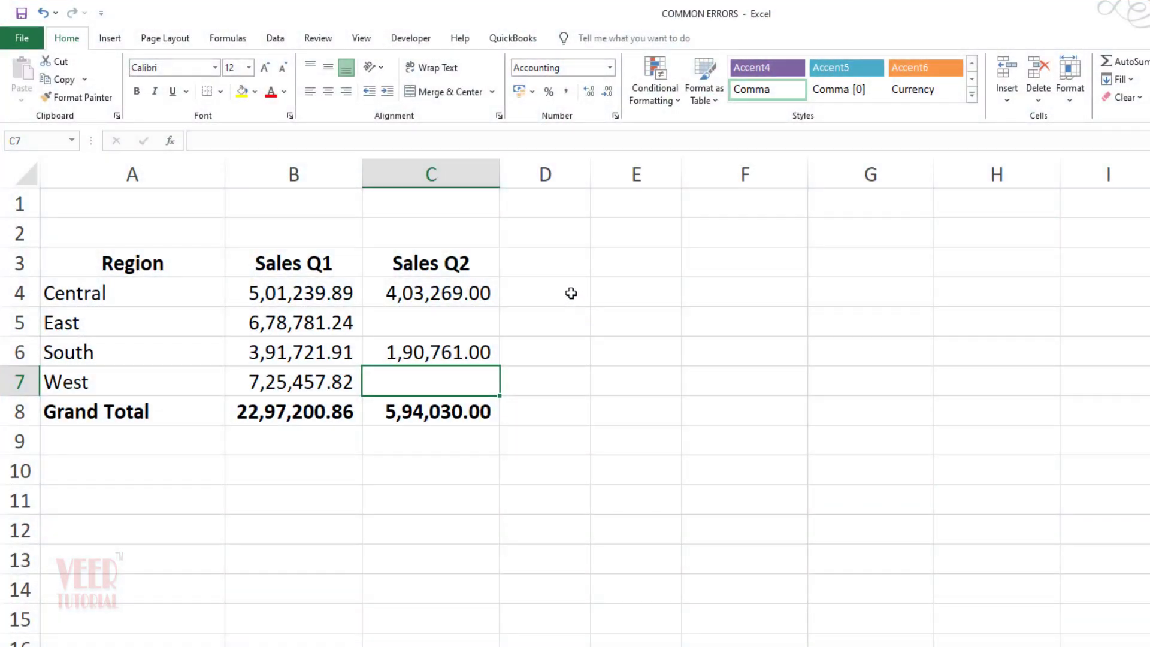
Enter the formula =B4-C4 in D4 to calculate the Q1 minus Q2 sales difference for Central
{"action": "left_click", "coordinate": [571, 293]}
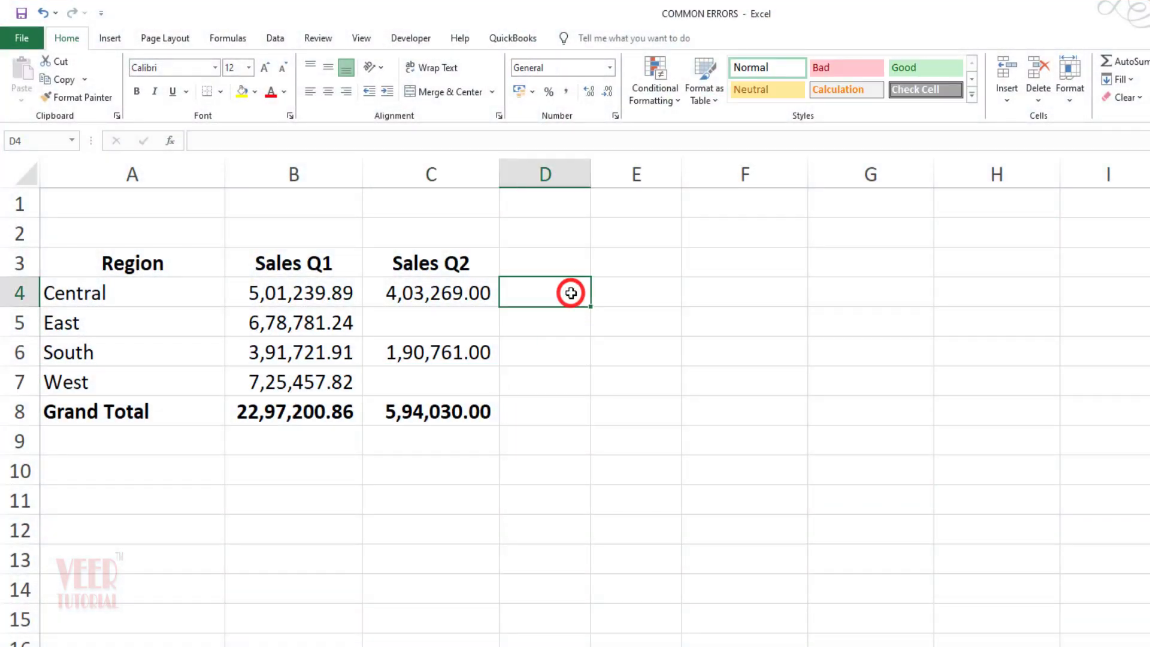
{"action": "type", "text": "="}
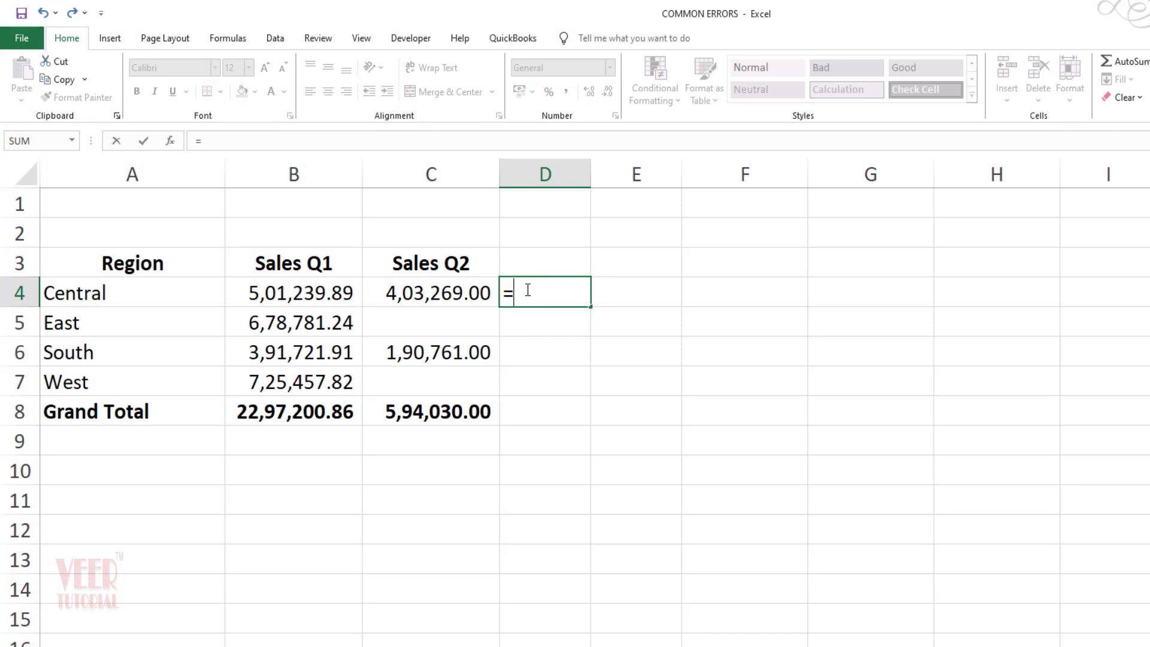
{"action": "key", "text": "Left"}
{"action": "key", "text": "Left"}
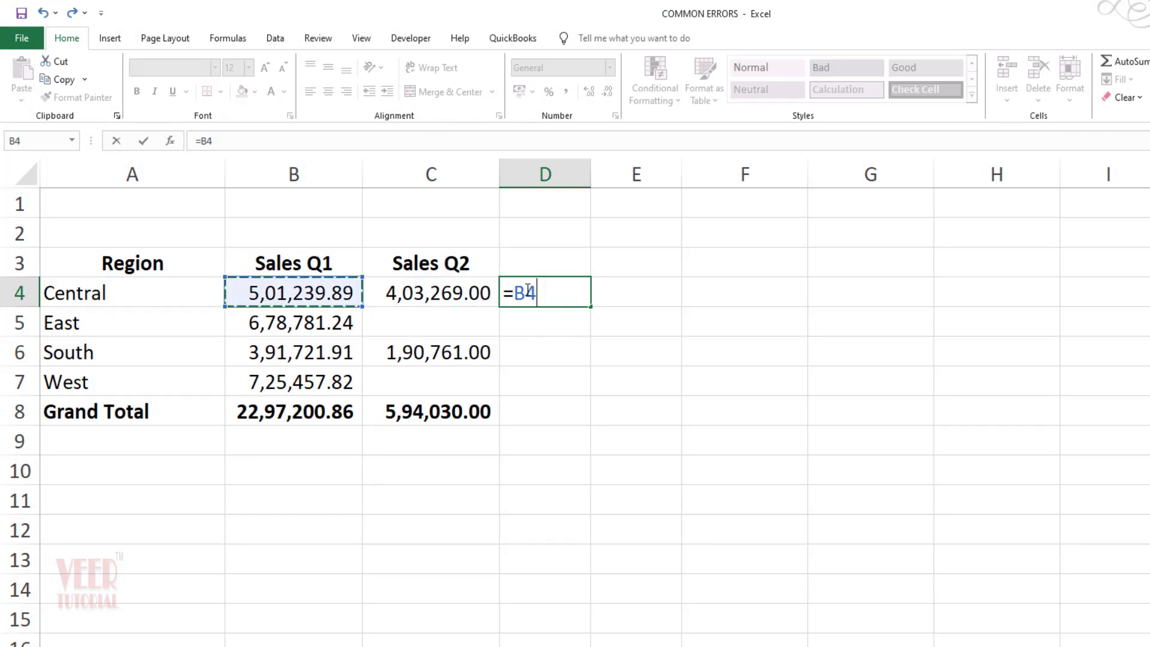
{"action": "type", "text": "-"}
{"action": "key", "text": "Left"}
{"action": "key", "text": "ctrl+Return"}
Copy the difference formula from D4 down through D7 and widen column D
{"action": "key", "text": "ctrl+c"}
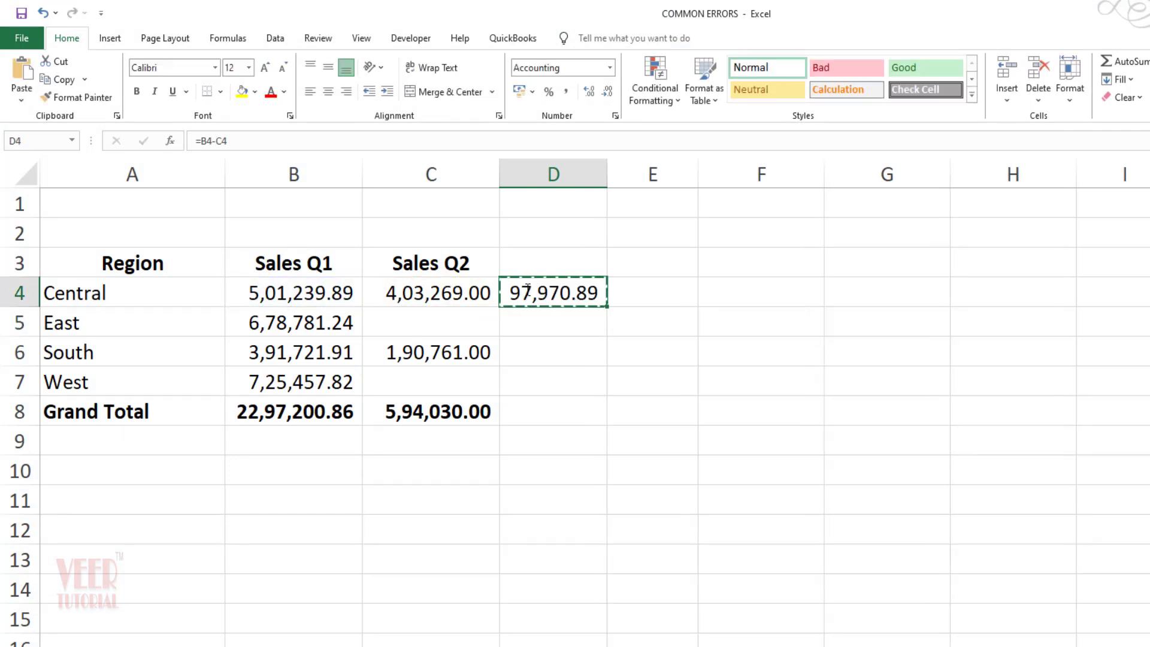
{"action": "key", "text": "shift+Down"}
{"action": "key", "text": "shift+Down"}
{"action": "key", "text": "shift+Down"}
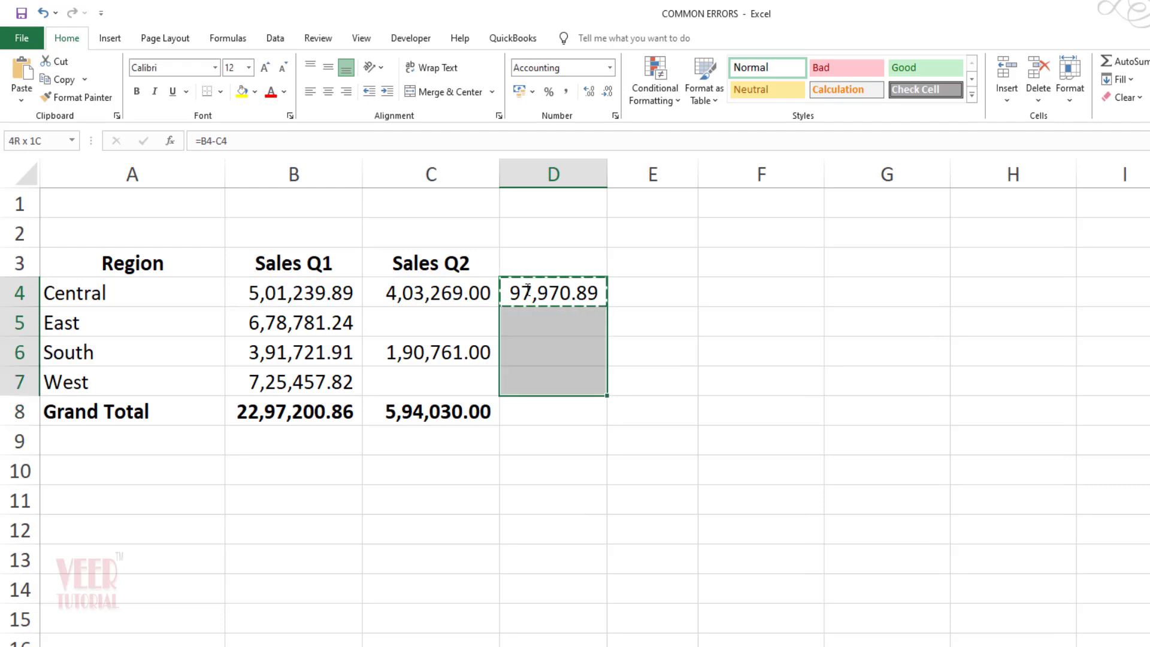
{"action": "key", "text": "ctrl+v"}
{"action": "left_click", "coordinate": [551, 322]}
{"action": "key", "text": "Escape"}
{"action": "left_click_drag", "start_coordinate": [611, 167], "coordinate": [642, 167]}
Enter MISSING as East's Sales Q2 value in C5 and copy it to West's cell C7
{"action": "key", "text": "Left"}
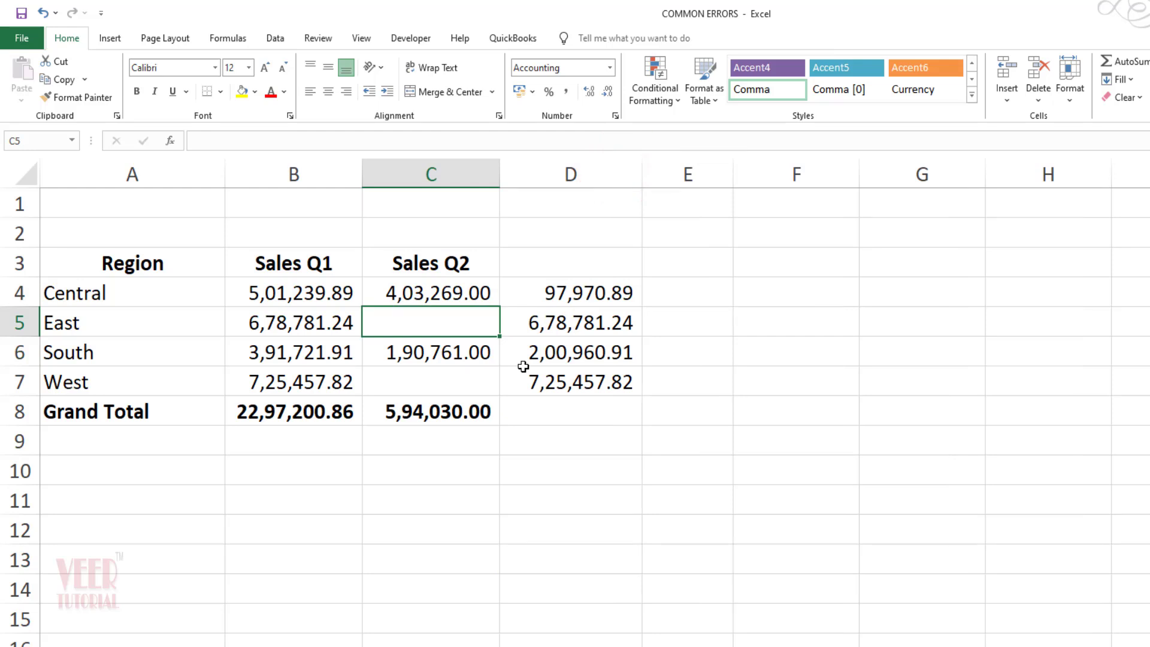
{"action": "key", "text": "Right"}
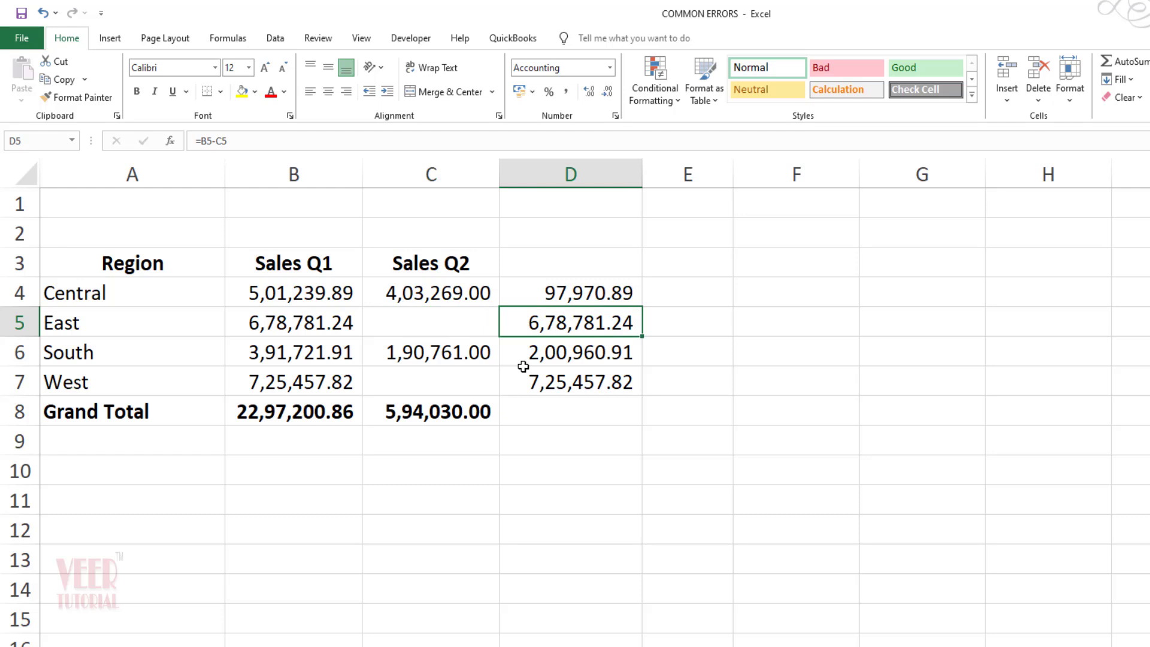
{"action": "key", "text": "Left"}
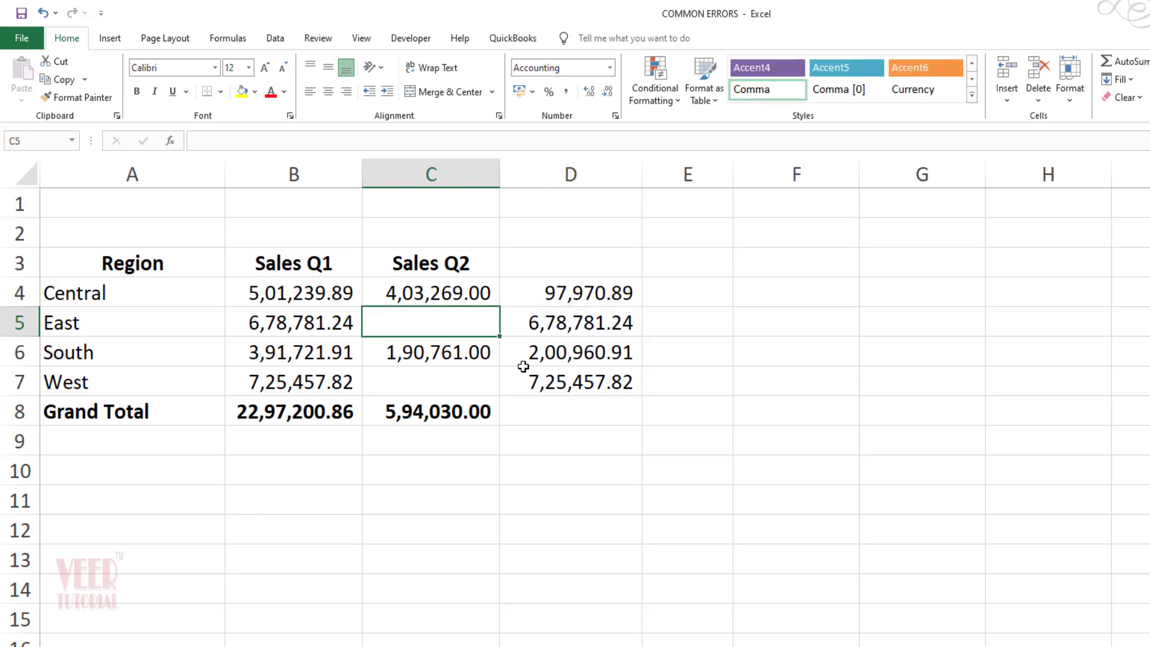
{"action": "type", "text": "MISSING"}
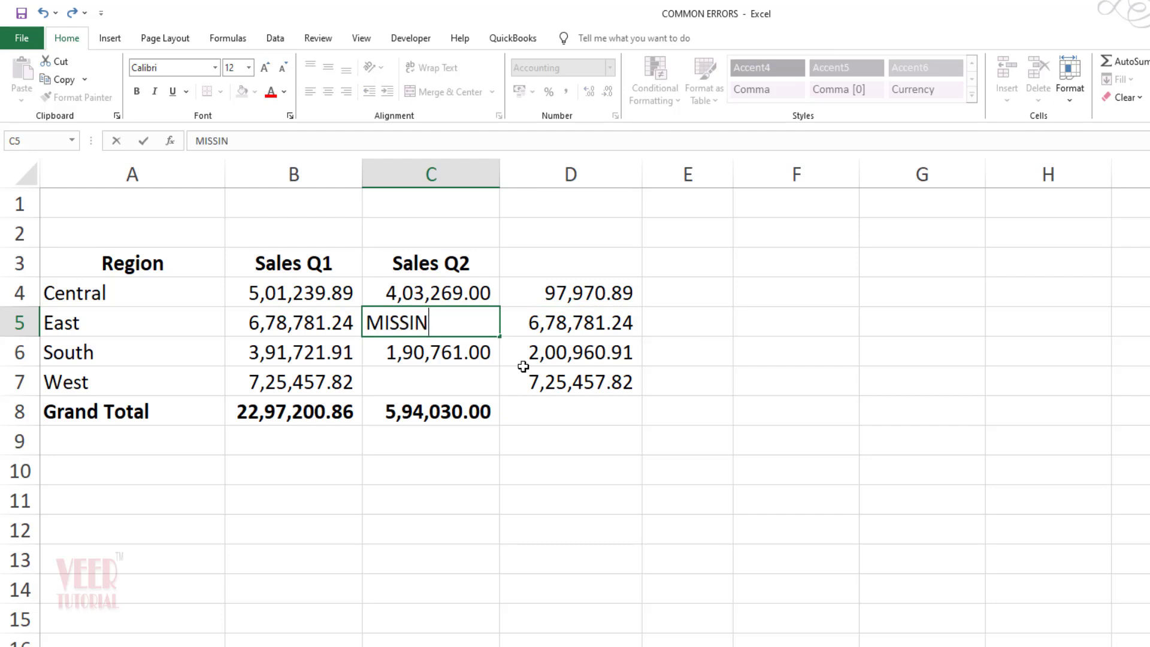
{"action": "key", "text": "ctrl+Return"}
{"action": "key", "text": "ctrl+c"}
{"action": "key", "text": "Down"}
{"action": "key", "text": "Down"}
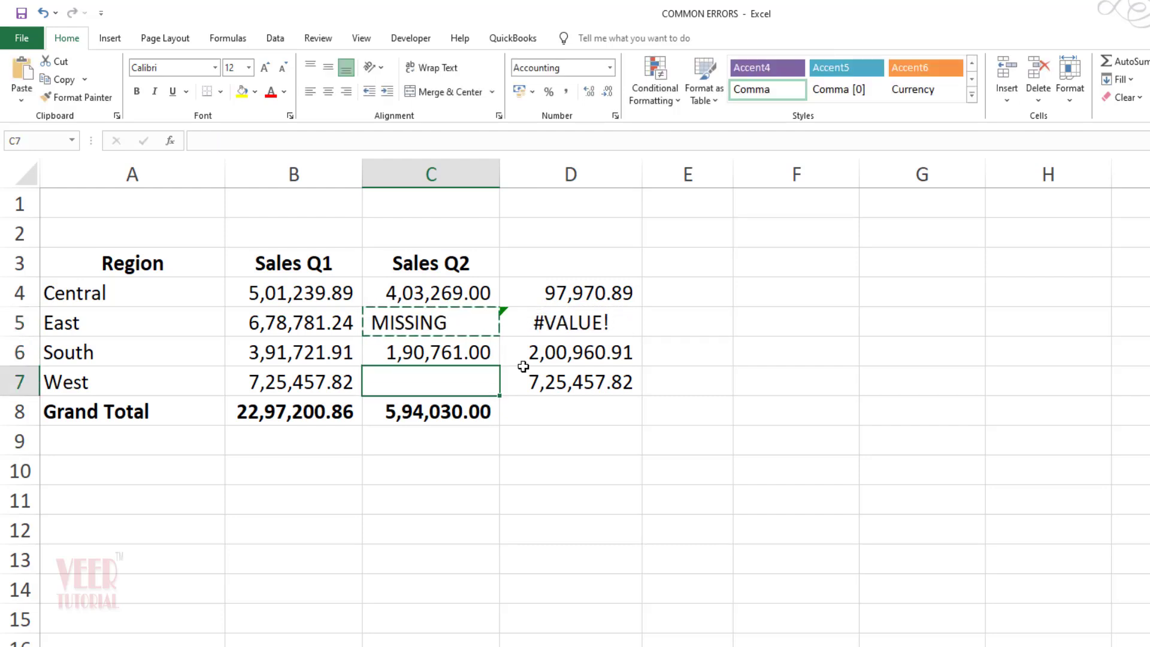
{"action": "key", "text": "Return"}
{"action": "key", "text": "Right"}
{"action": "key", "text": "Up"}
{"action": "key", "text": "Up"}
{"action": "key", "text": "Down"}
{"action": "key", "text": "Down"}
{"action": "key", "text": "Down"}
{"action": "key", "text": "alt+equal"}
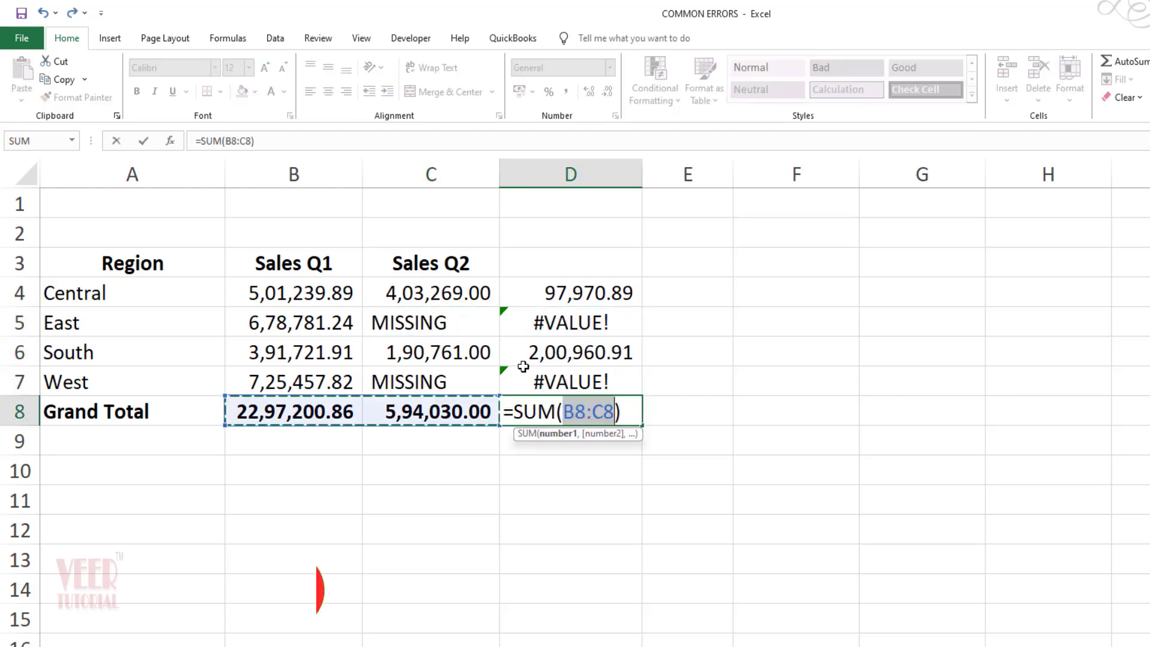
{"action": "key", "text": "Return"}
Enter =SUM(D4:D7) in D8 to total the sales differences in the Grand Total row
{"action": "key", "text": "Up"}
{"action": "type", "text": "=SUM("}
{"action": "key", "text": "Up"}
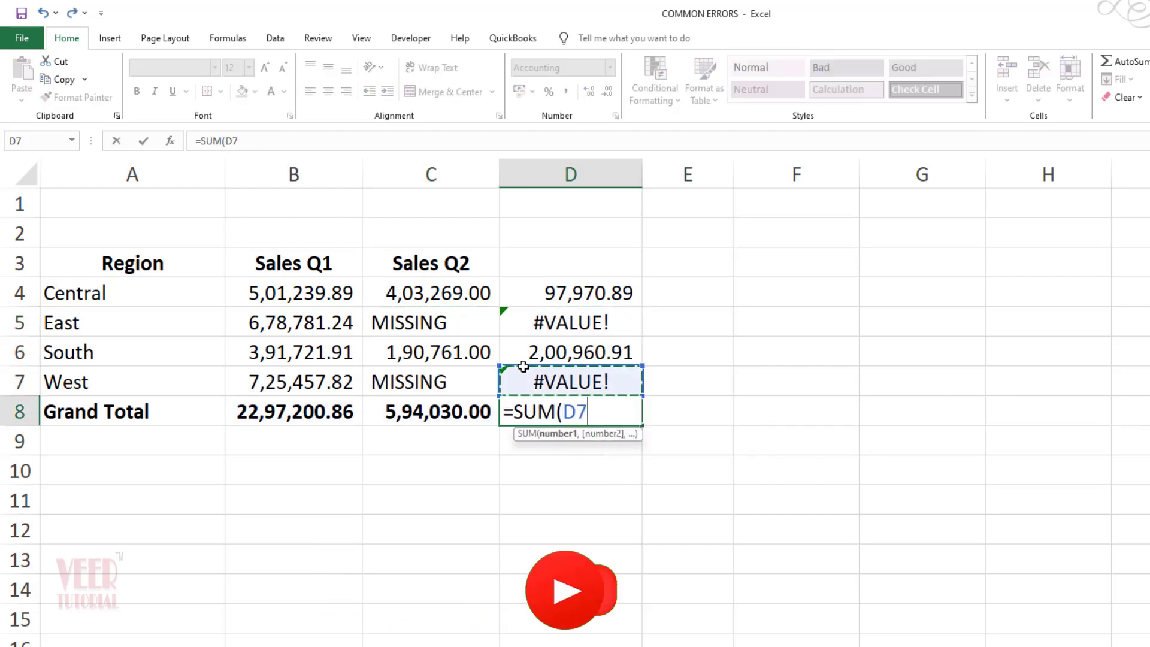
{"action": "key", "text": "Up"}
{"action": "key", "text": "Up"}
{"action": "key", "text": "Up"}
{"action": "key", "text": "shift+Down"}
{"action": "key", "text": "shift+Down"}
{"action": "key", "text": "shift+Down"}
{"action": "key", "text": "Return"}
{"action": "key", "text": "Up"}
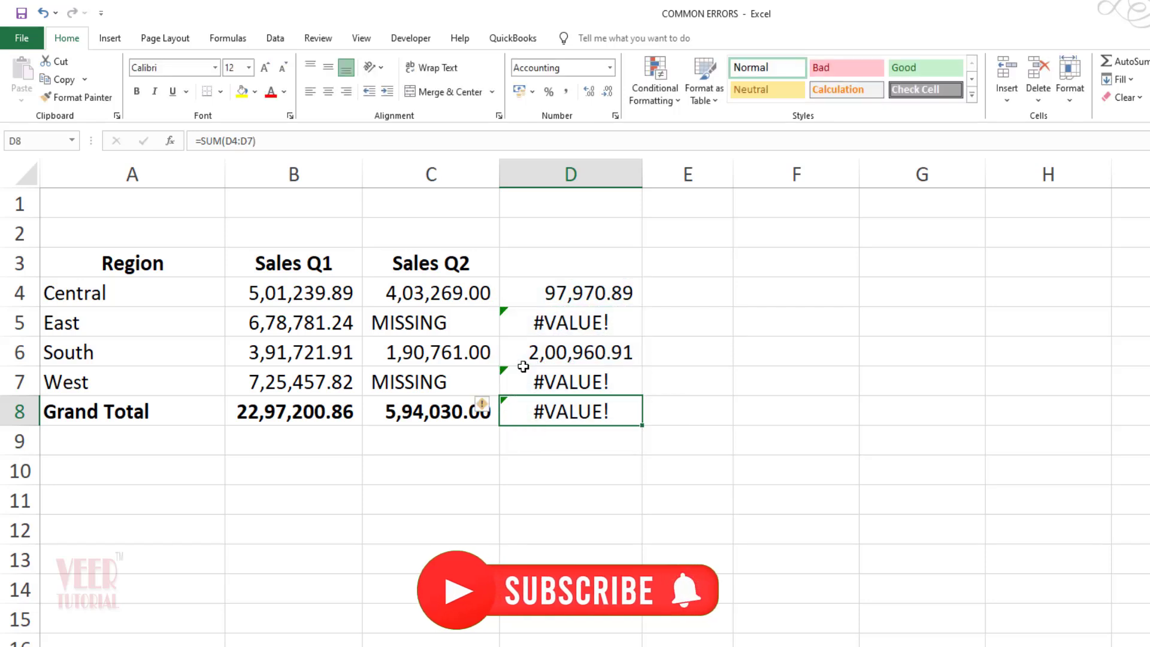
Examine the total formula in D8, the difference formulas in D4:D7, and the text entry in C5 that East's formula subtracts
{"action": "key", "text": "F2"}
{"action": "key", "text": "Escape"}
{"action": "key", "text": "Up"}
{"action": "key", "text": "Up"}
{"action": "key", "text": "Up"}
{"action": "key", "text": "Up"}
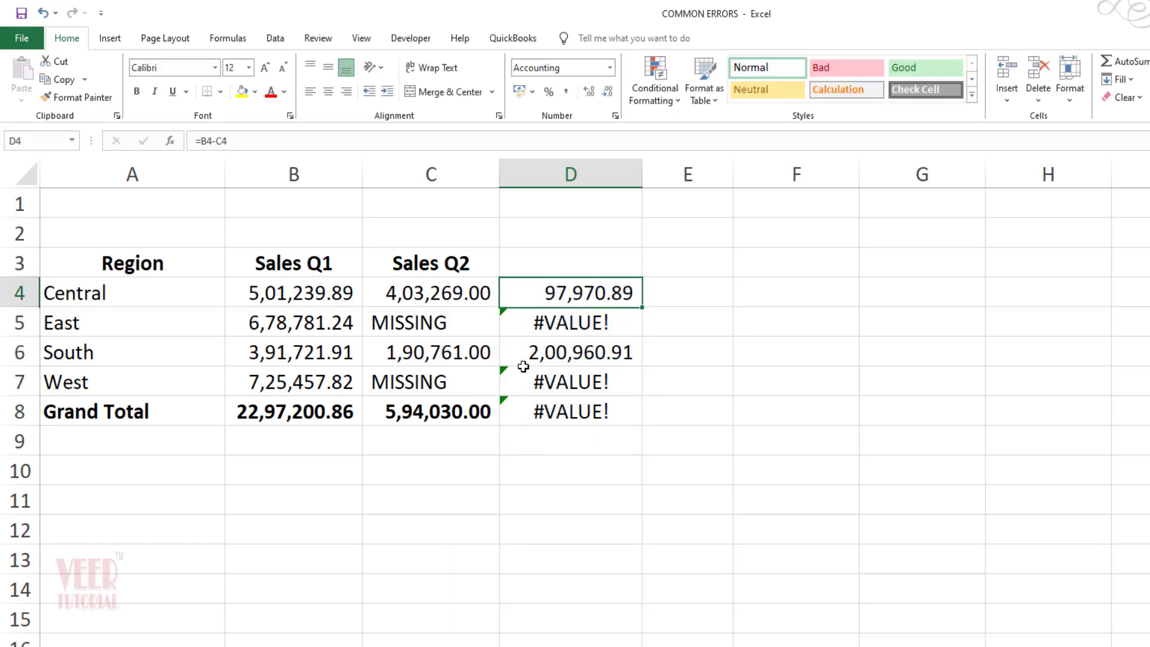
{"action": "key", "text": "Down"}
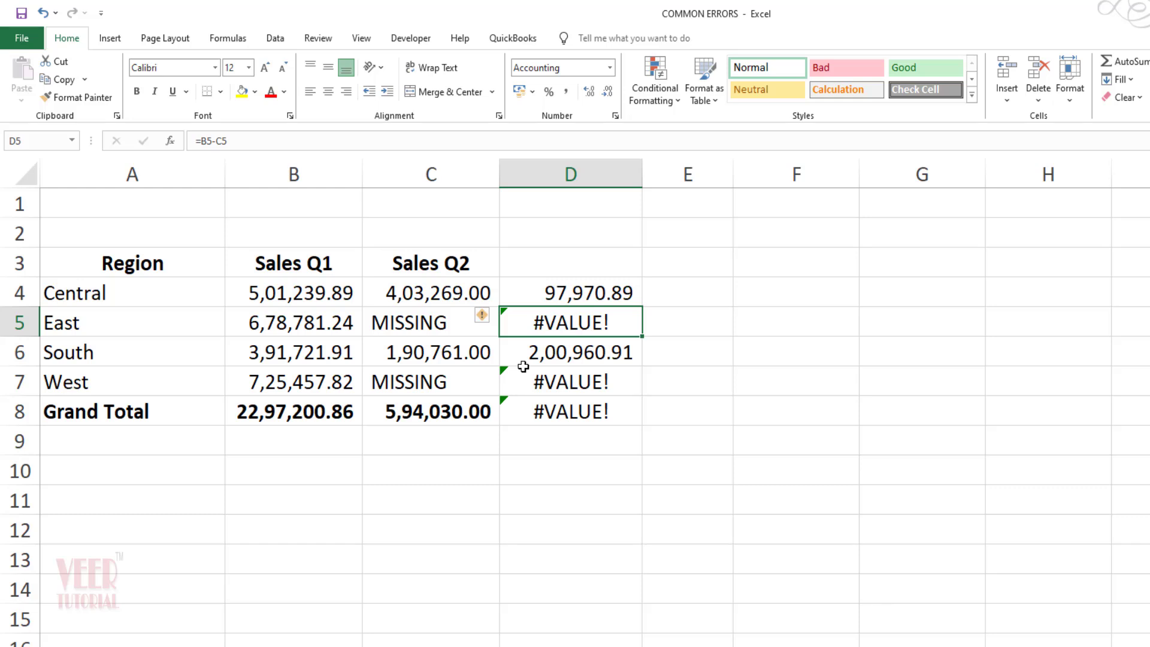
{"action": "key", "text": "Left"}
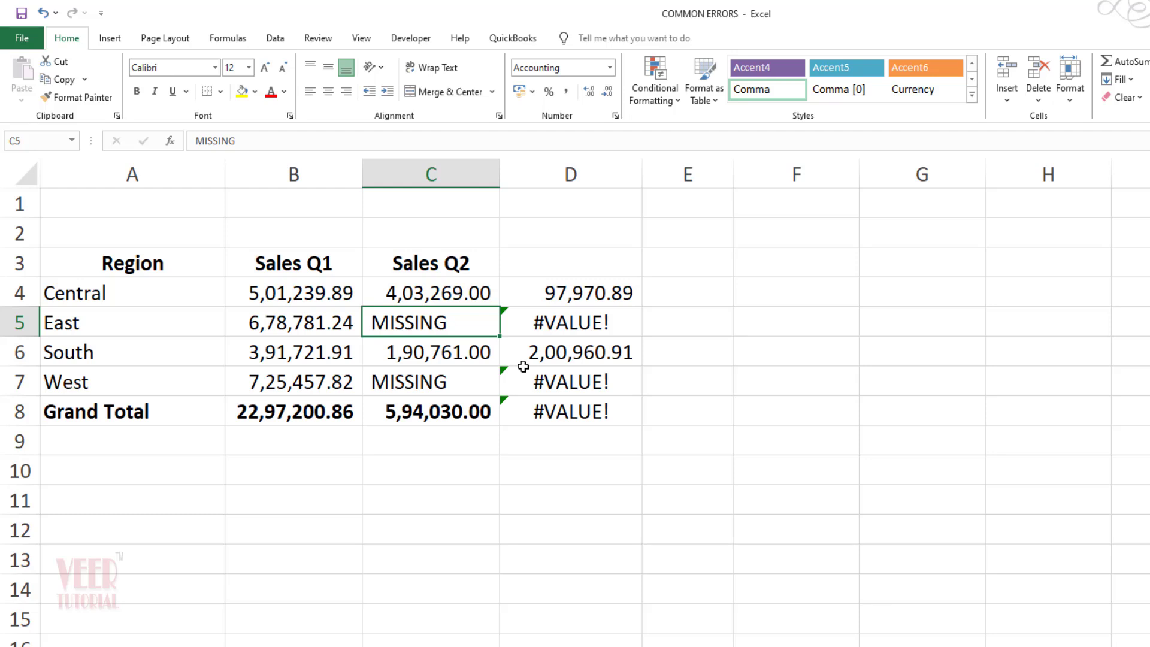
Change the formula in D4 to =B4-SUM(C4) so that text in the Sales Q2 column is ignored
{"action": "key", "text": "Right"}
{"action": "key", "text": "Up"}
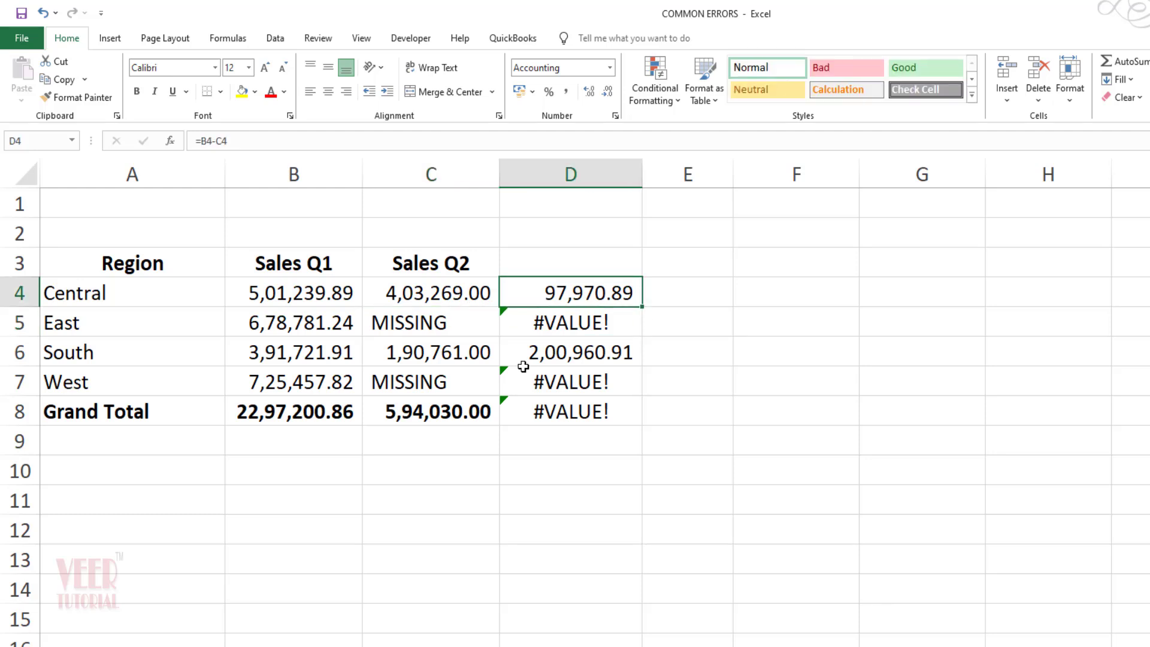
{"action": "key", "text": "F2"}
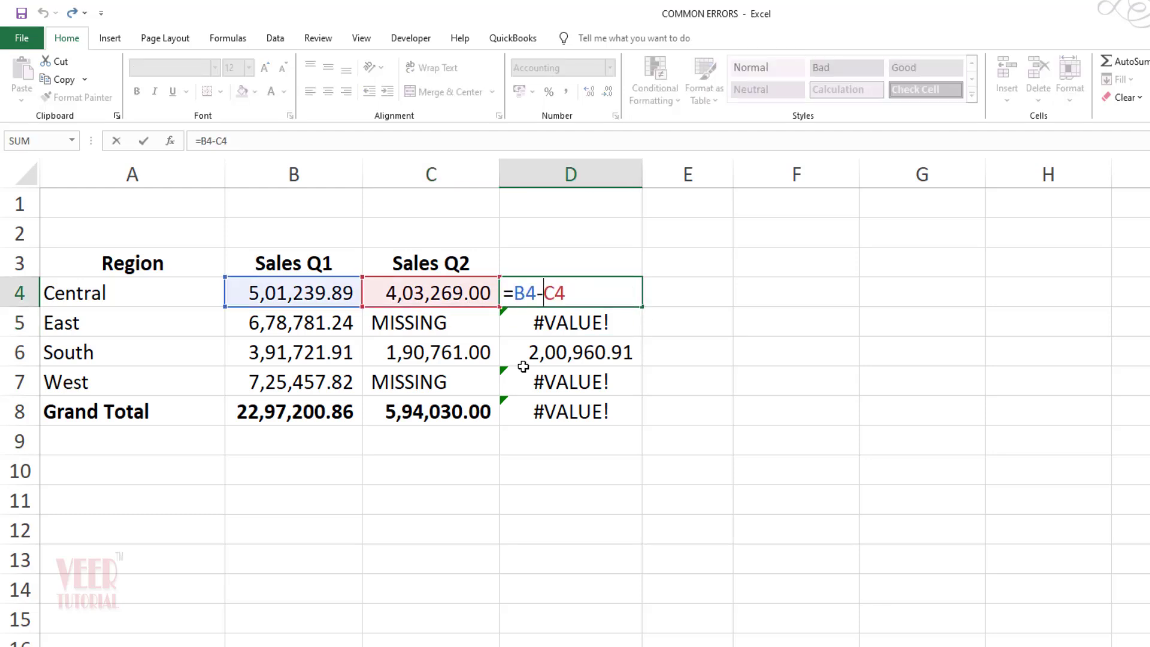
{"action": "type", "text": "SUM("}
{"action": "key", "text": "End"}
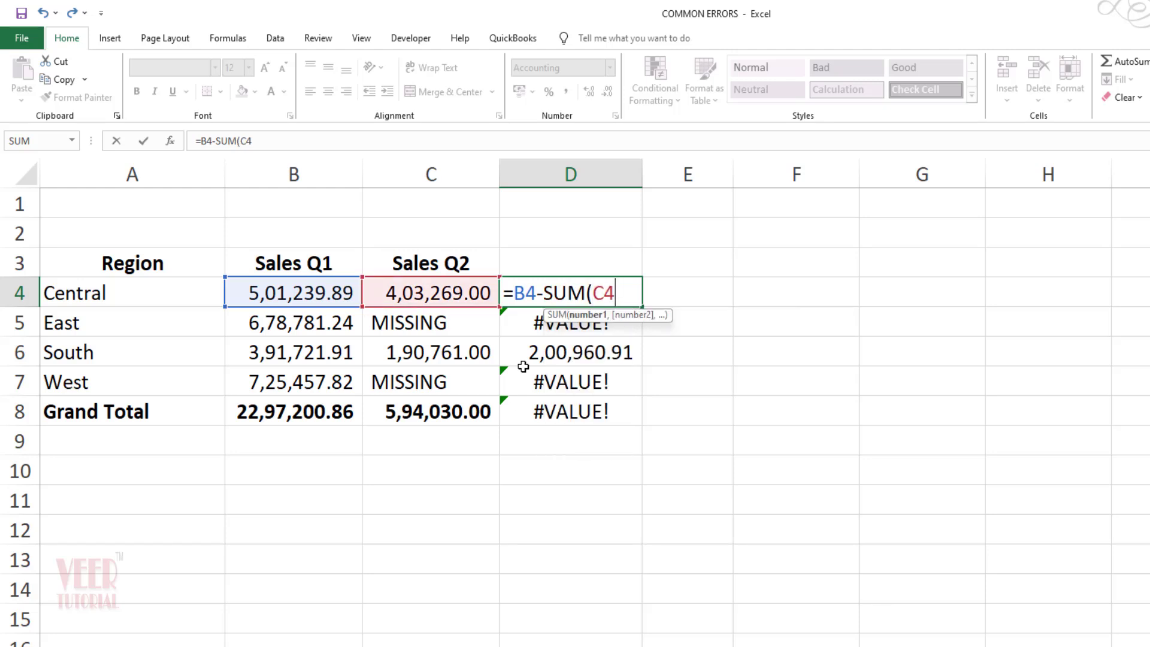
{"action": "type", "text": ")"}
{"action": "key", "text": "Return"}
{"action": "key", "text": "Up"}
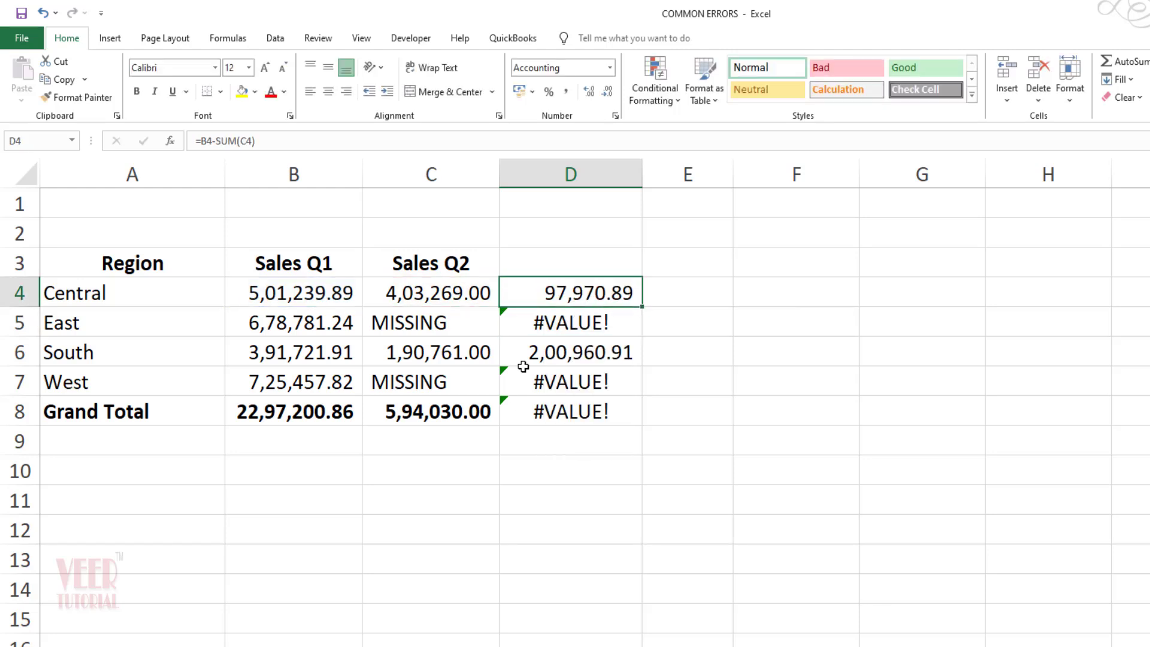
Copy the revised SUM-based formula from D4 down through D7 and check the East row's formula and Sales Q2 entry
{"action": "key", "text": "ctrl+c"}
{"action": "key", "text": "shift+Down"}
{"action": "key", "text": "shift+Down"}
{"action": "key", "text": "shift+Down"}
{"action": "key", "text": "ctrl+v"}
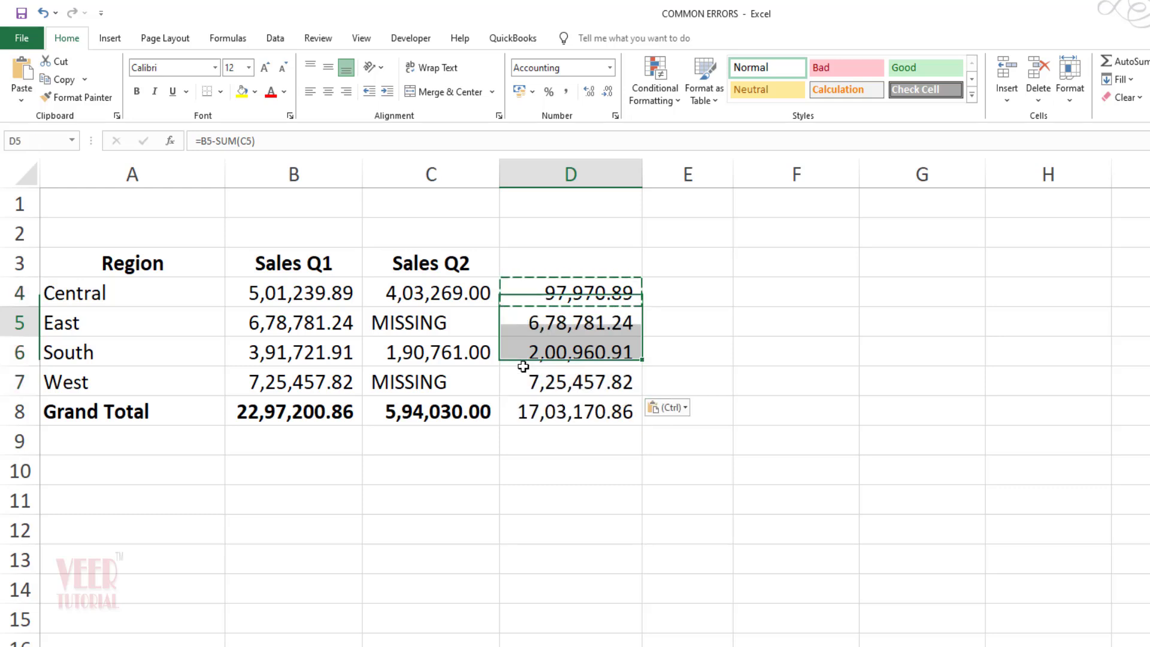
{"action": "key", "text": "Escape"}
{"action": "key", "text": "Down"}
{"action": "key", "text": "Up"}
{"action": "key", "text": "Down"}
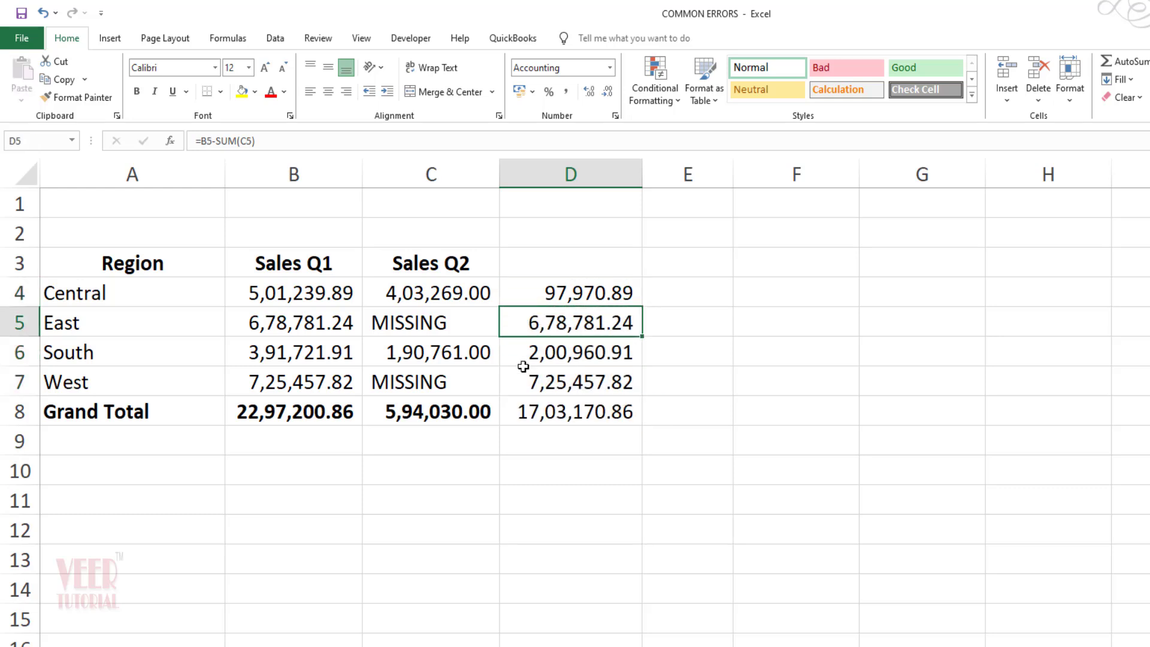
{"action": "left_click", "coordinate": [417, 322]}
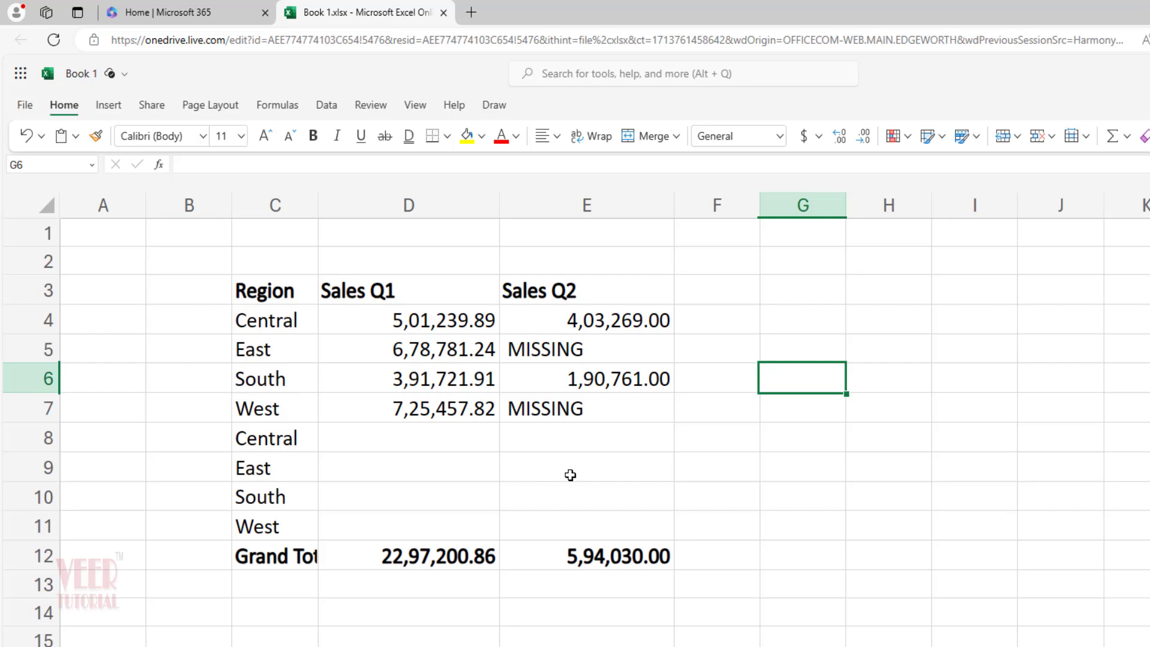
Enter the text "like it" in cell G5, beside the sales table
{"action": "key", "text": "Up"}
{"action": "key", "text": "Up"}
{"action": "key", "text": "Up"}
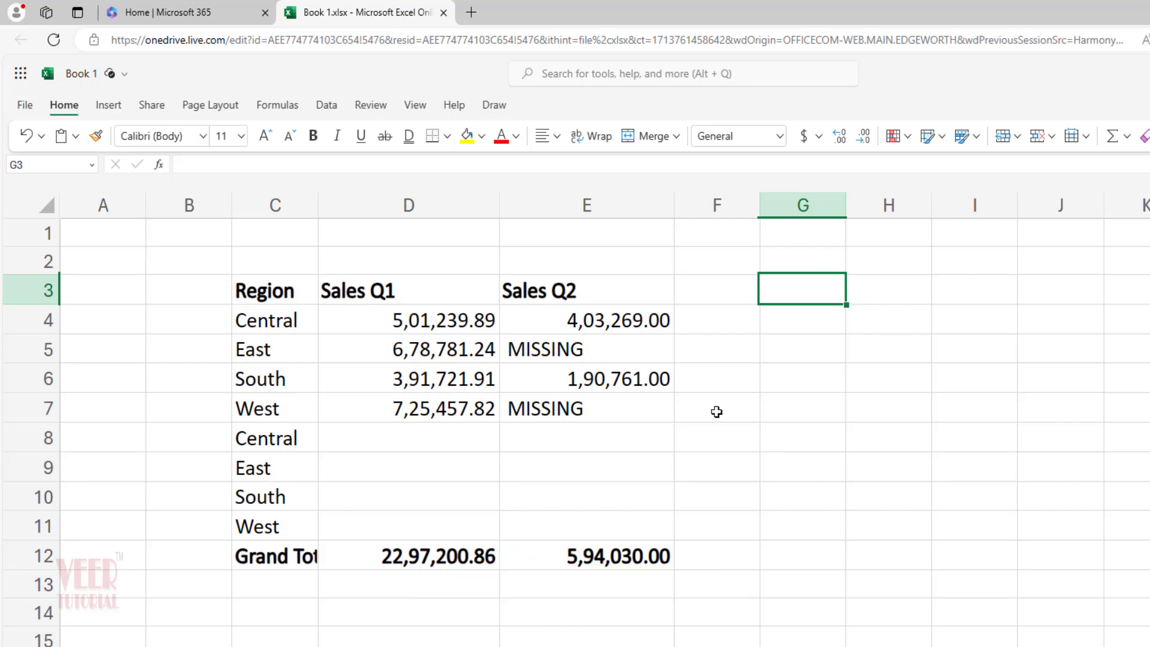
{"action": "left_click", "coordinate": [785, 353]}
{"action": "type", "text": "like it"}
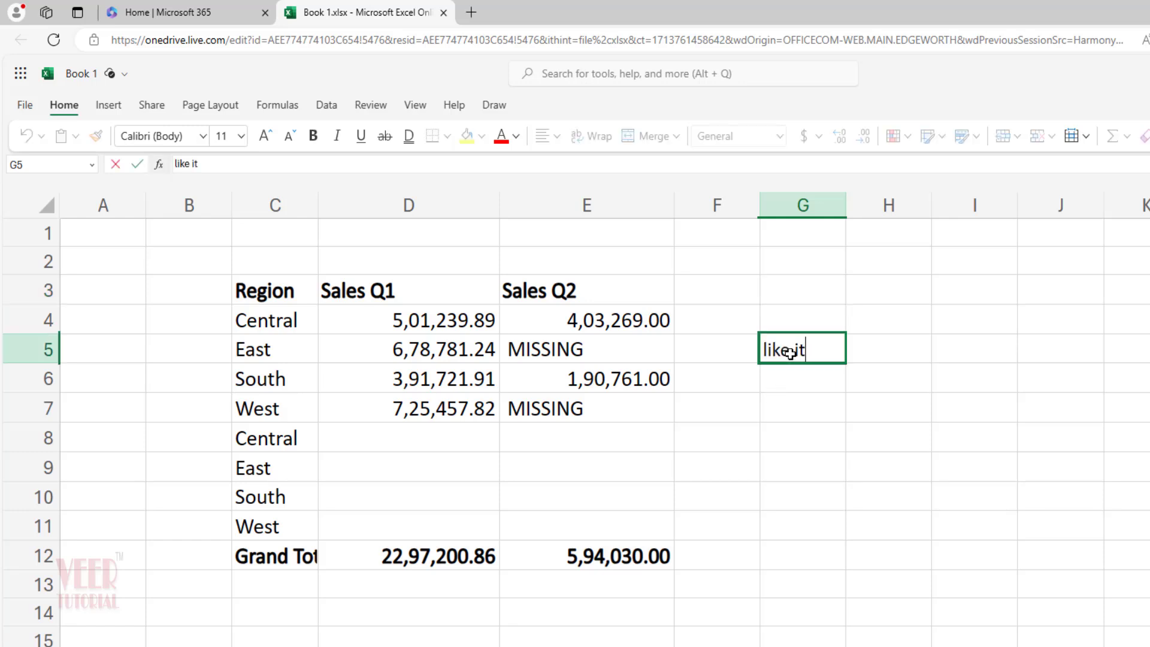
{"action": "key", "text": "Return"}
{"action": "left_click", "coordinate": [816, 514]}
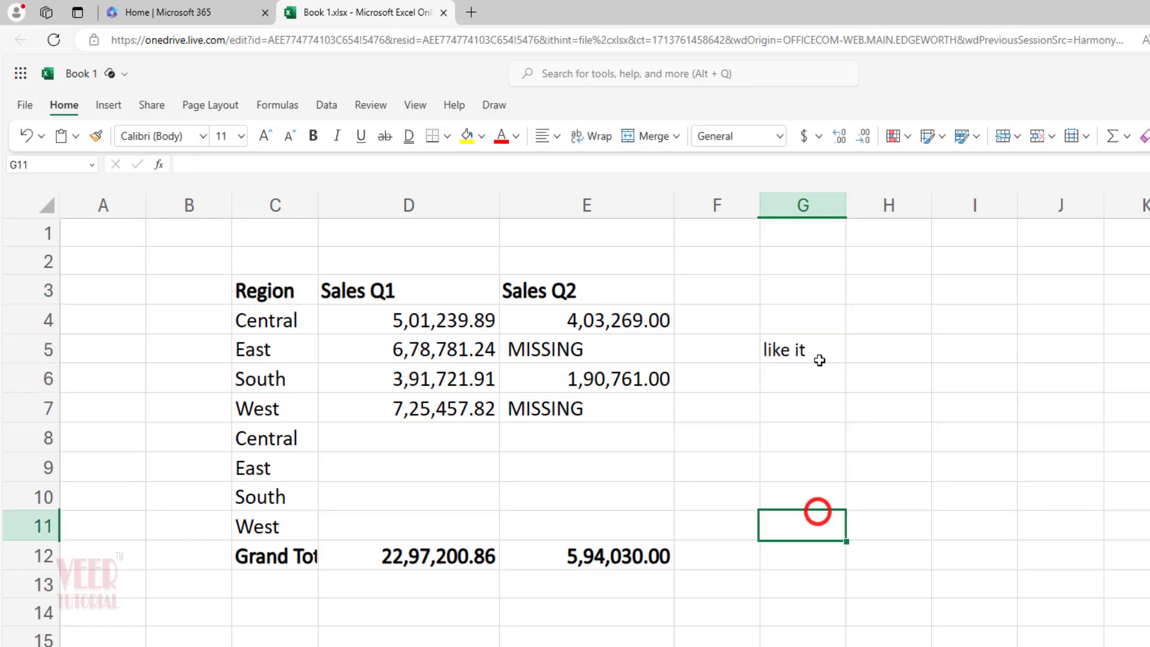
Enter a UNIQUE formula in G3 that lists the distinct region names from C4:C11
{"action": "left_click", "coordinate": [785, 289]}
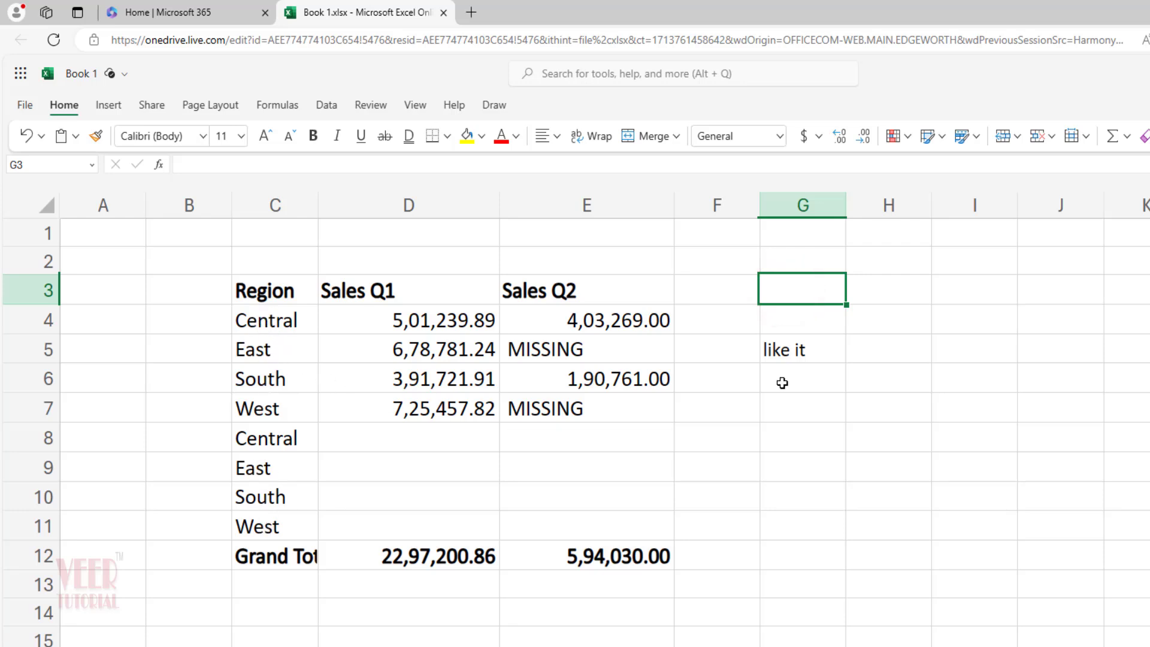
{"action": "type", "text": "=uni"}
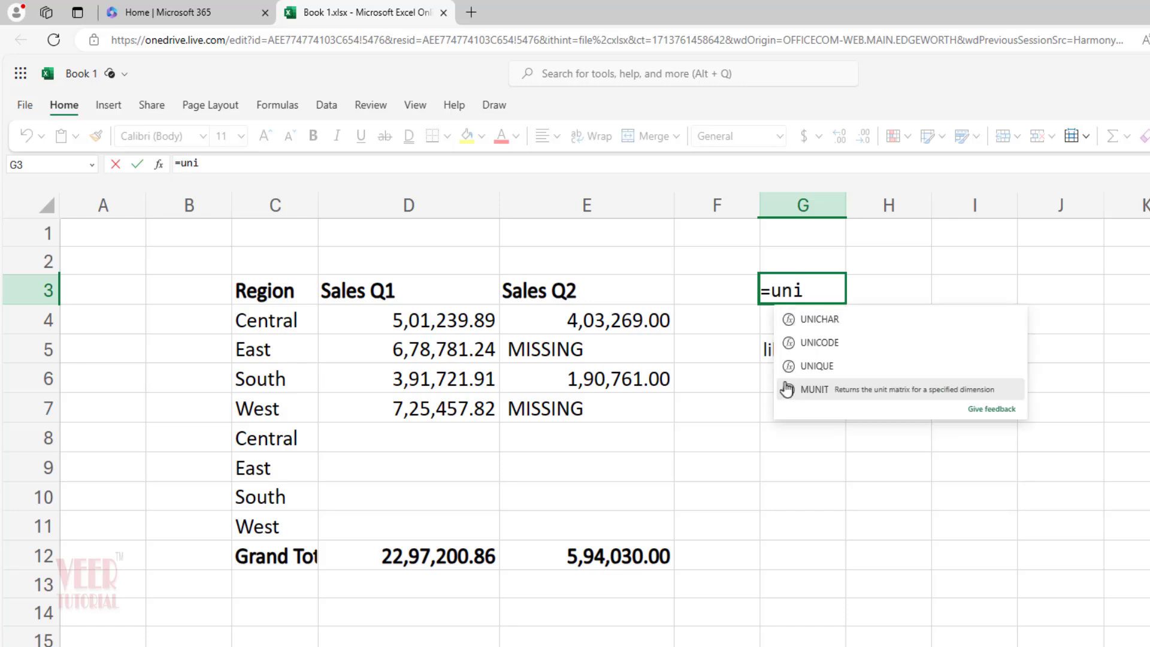
{"action": "left_click", "coordinate": [817, 366]}
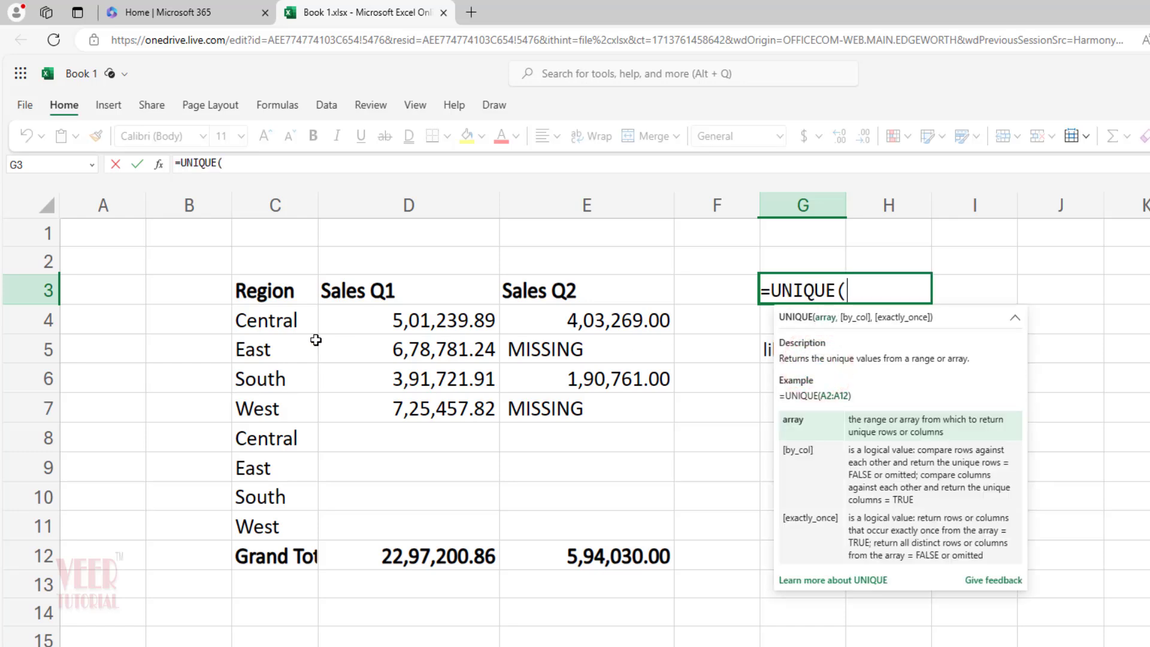
{"action": "left_click_drag", "start_coordinate": [279, 321], "coordinate": [273, 537]}
{"action": "key", "text": "Return"}
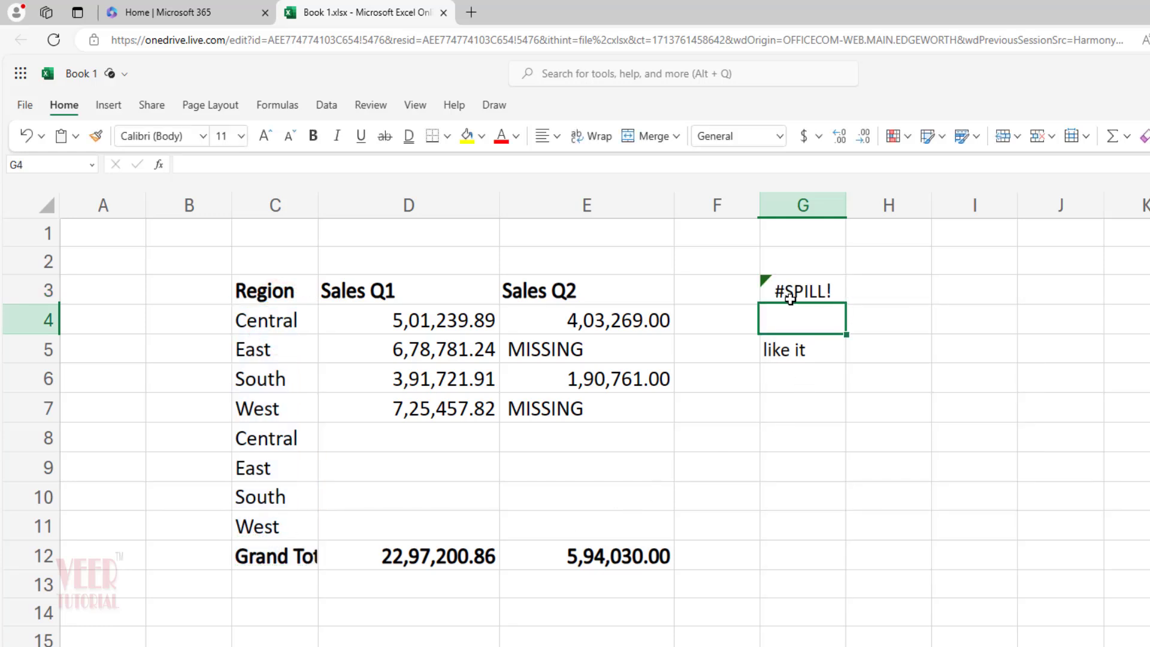
Clear the text in G5 that blocks the UNIQUE formula's output range
{"action": "left_click", "coordinate": [775, 358]}
{"action": "key", "text": "Delete"}
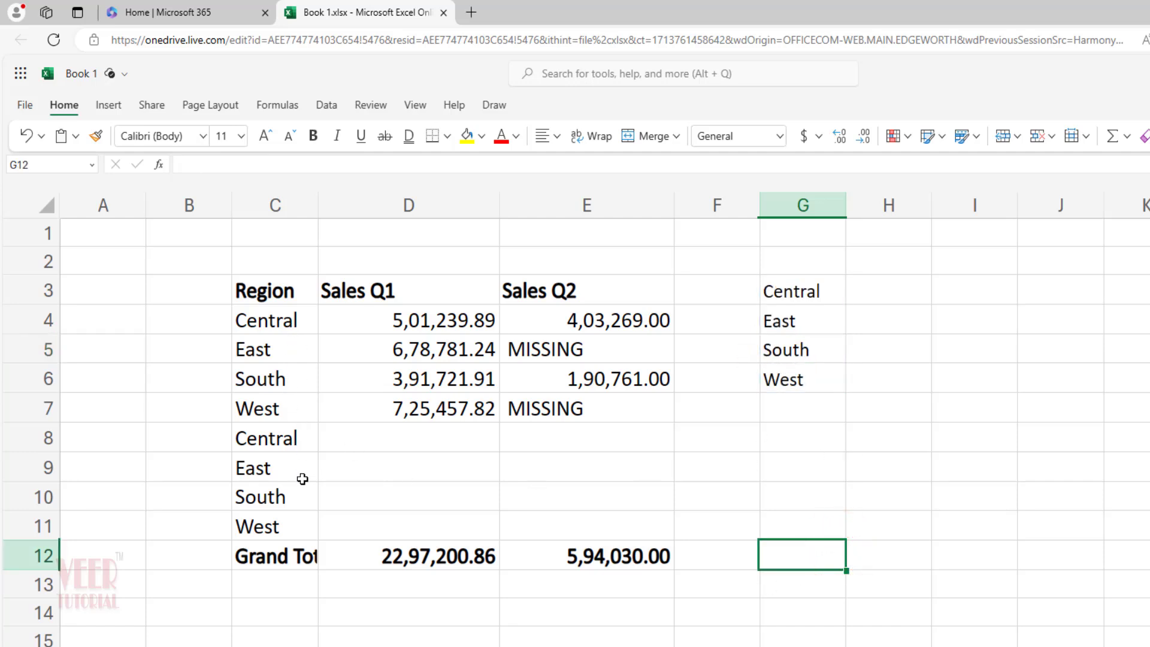
{"action": "left_click", "coordinate": [820, 352]}
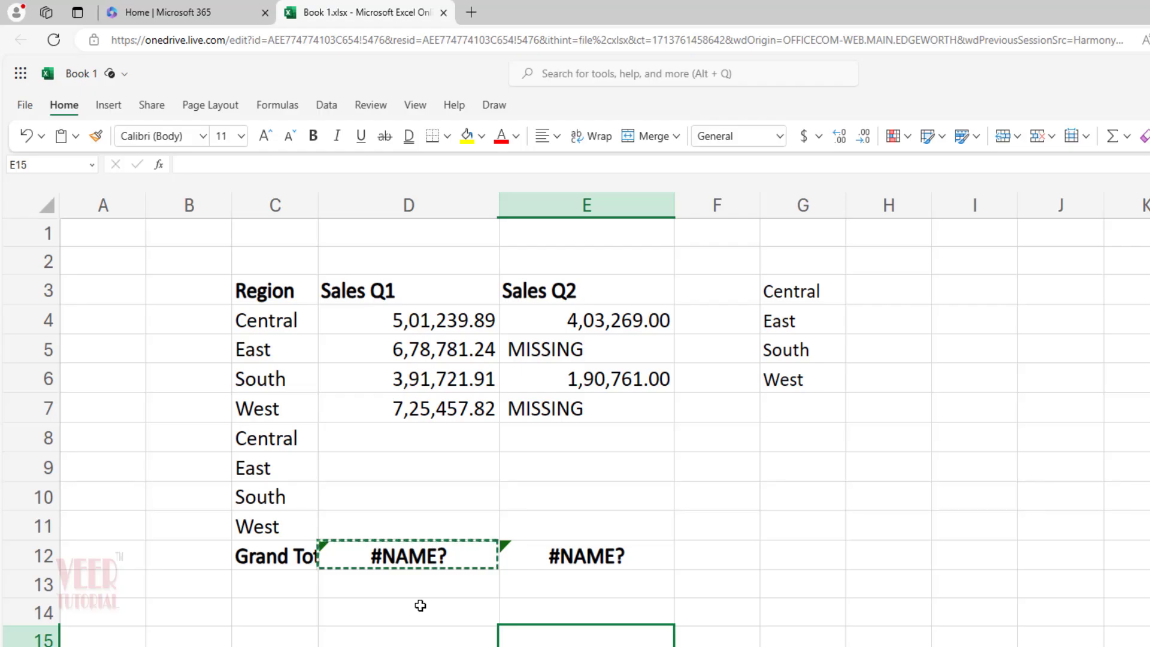
Replace the invalid function name in the Sales Q1 grand total in D12 so it reads =SUM(D4:D11)
{"action": "left_click", "coordinate": [418, 607]}
{"action": "left_click", "coordinate": [419, 561]}
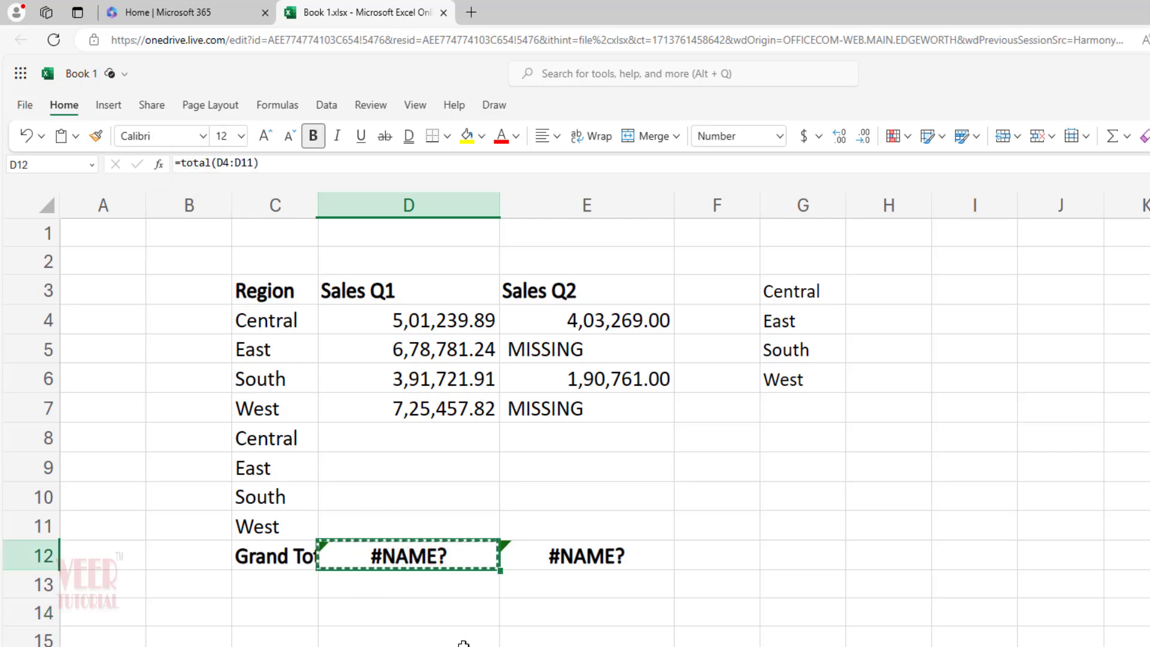
{"action": "left_click", "coordinate": [205, 162]}
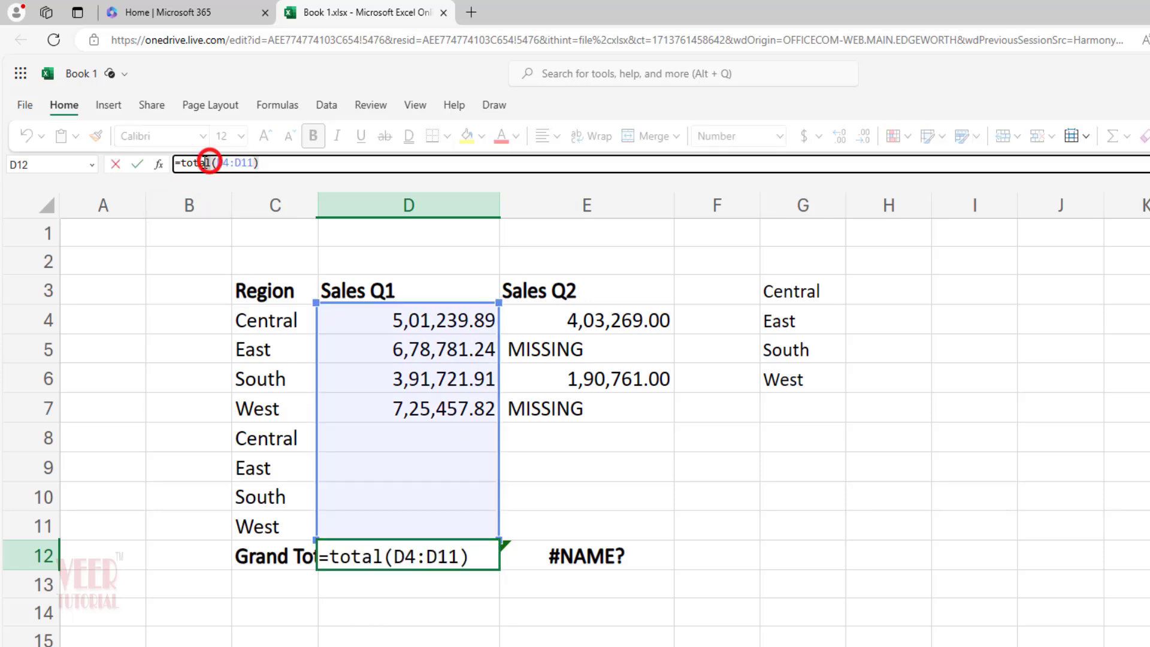
{"action": "double_click", "coordinate": [187, 162]}
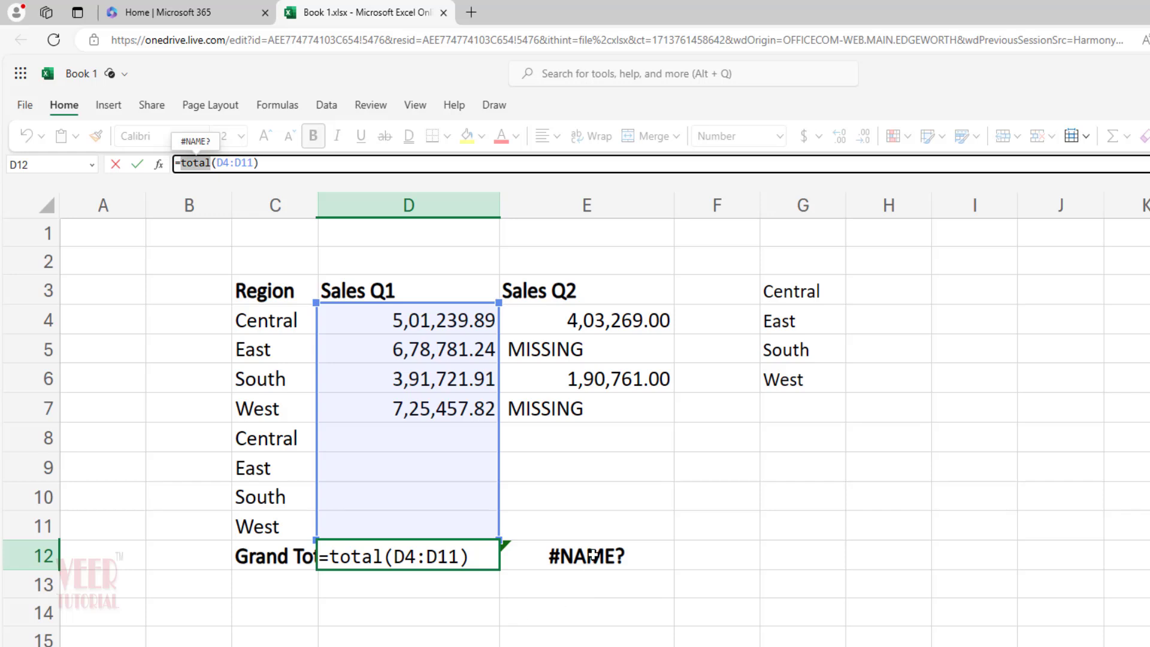
{"action": "type", "text": "sum"}
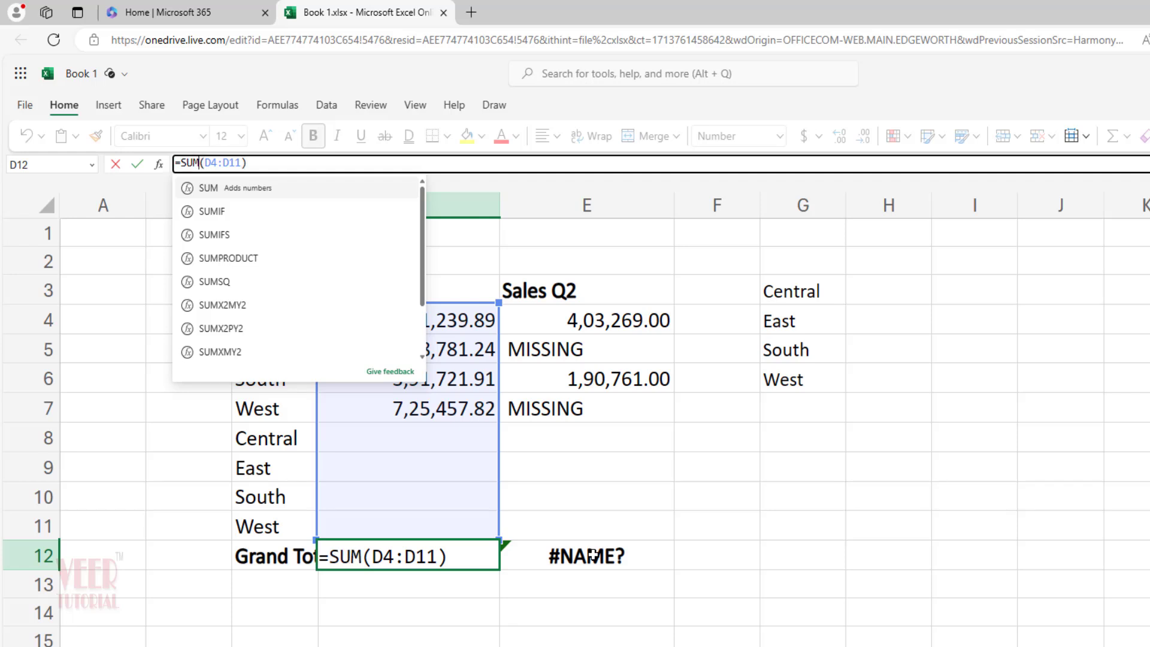
{"action": "type", "text": "if"}
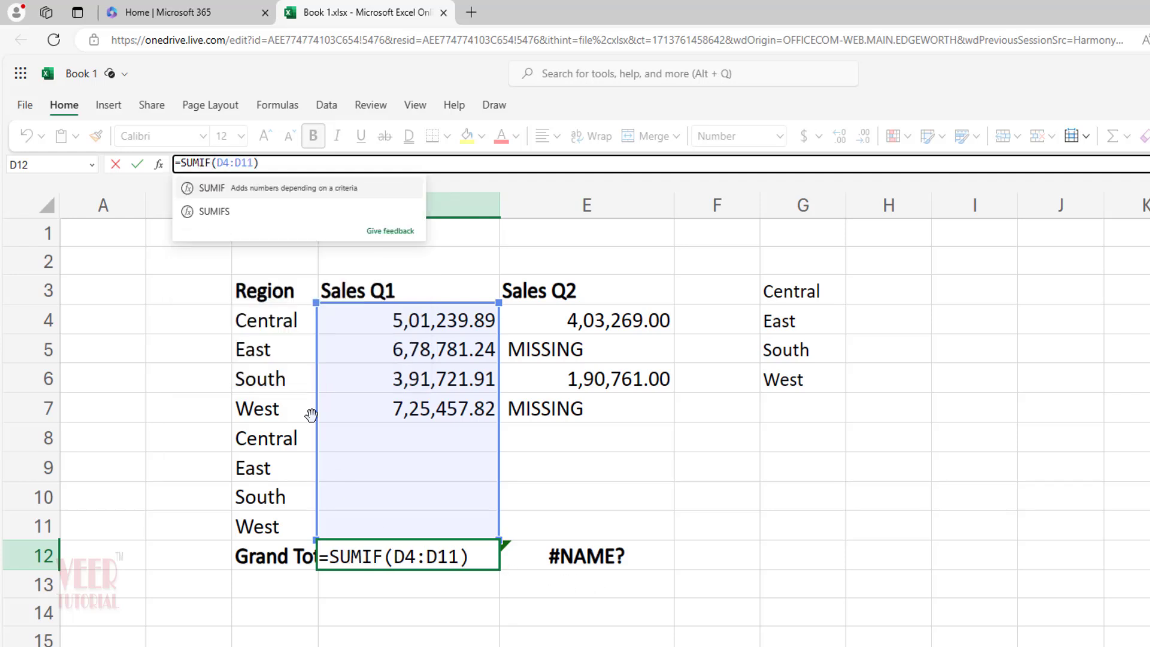
{"action": "key", "text": "Return"}
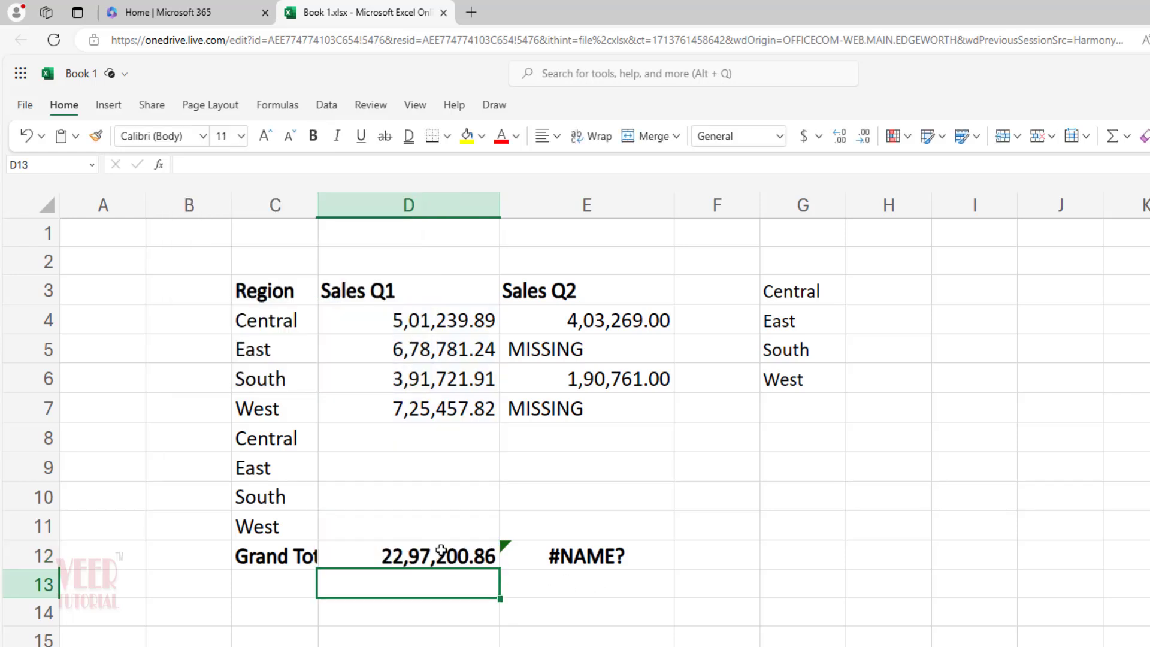
Correct the Sales Q2 grand total in E12 to =SUM(E4:E11)
{"action": "left_click", "coordinate": [592, 554]}
{"action": "double_click", "coordinate": [191, 163]}
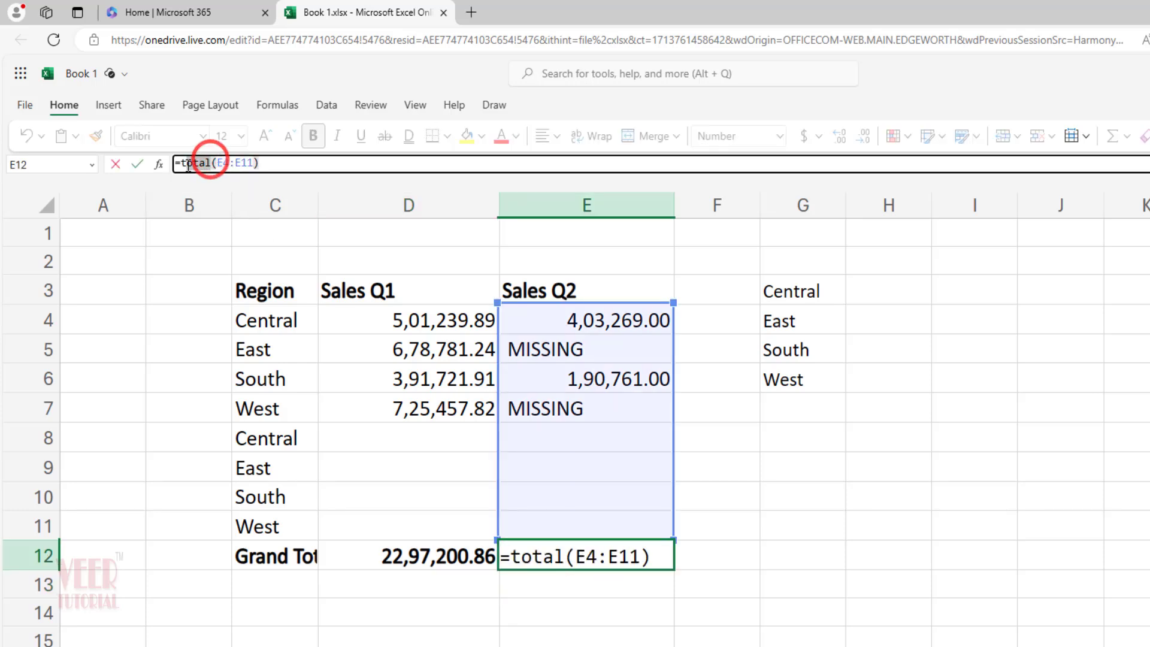
{"action": "type", "text": "sum"}
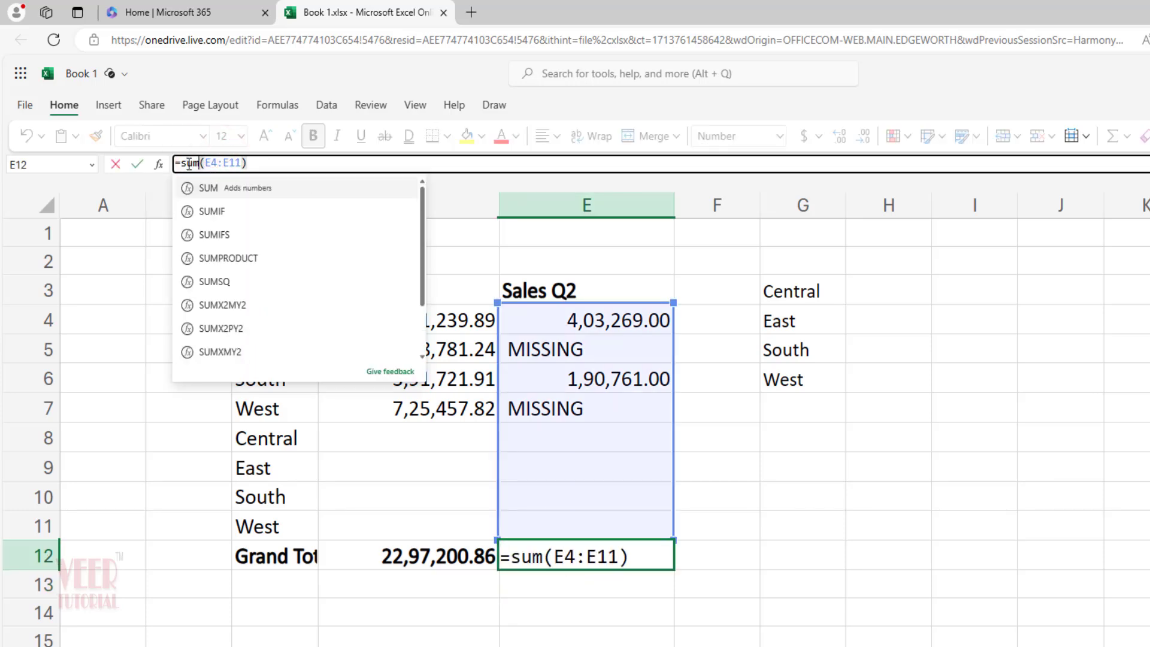
{"action": "left_click", "coordinate": [279, 160]}
{"action": "key", "text": "Return"}
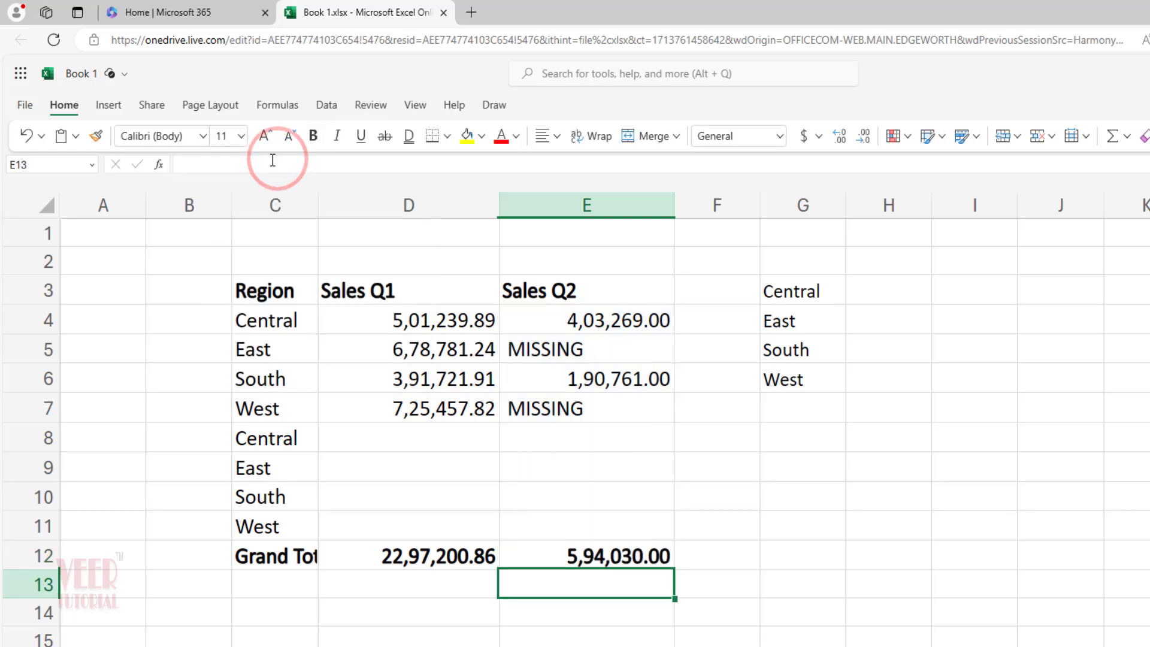
{"action": "left_click", "coordinate": [611, 556]}
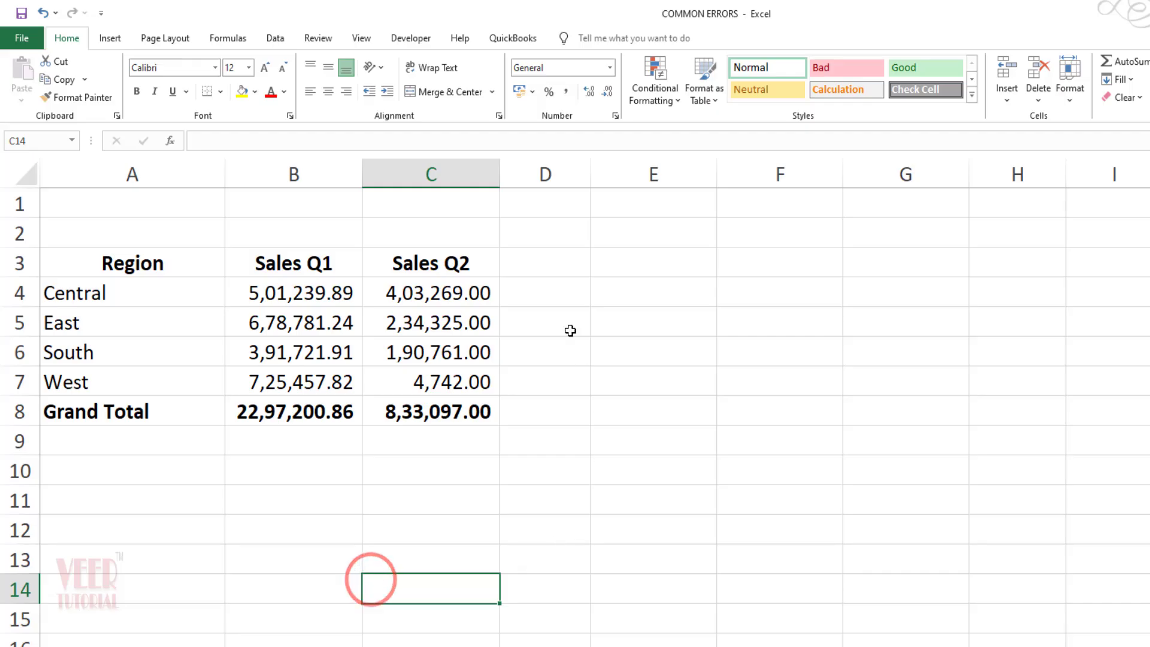
In the COMMON ERRORS workbook, enter =B4-C4 in D4 to subtract Central's Sales Q2 from Sales Q1
{"action": "left_click", "coordinate": [562, 295]}
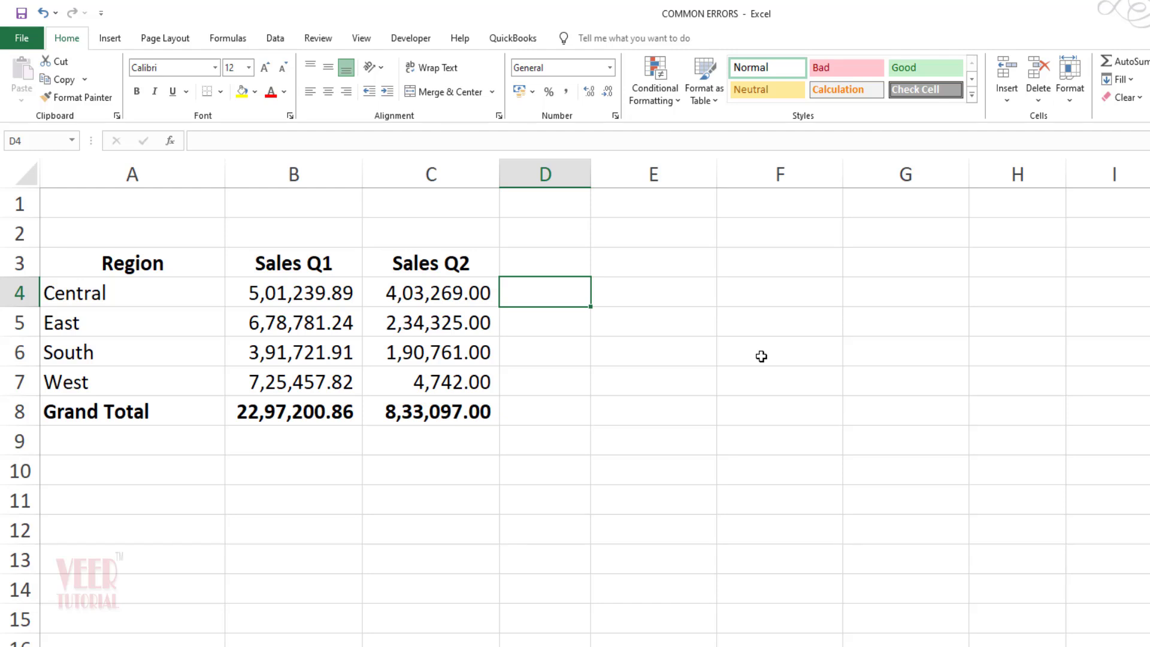
{"action": "type", "text": "="}
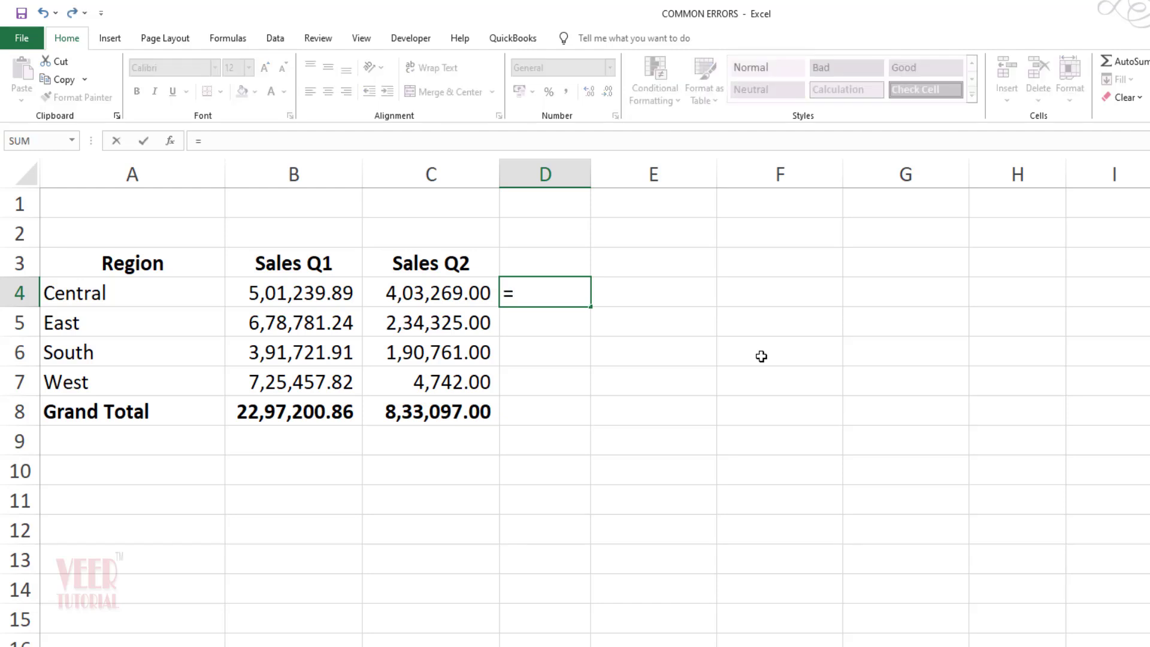
{"action": "key", "text": "Left"}
{"action": "key", "text": "Left"}
{"action": "type", "text": "-"}
{"action": "key", "text": "Left"}
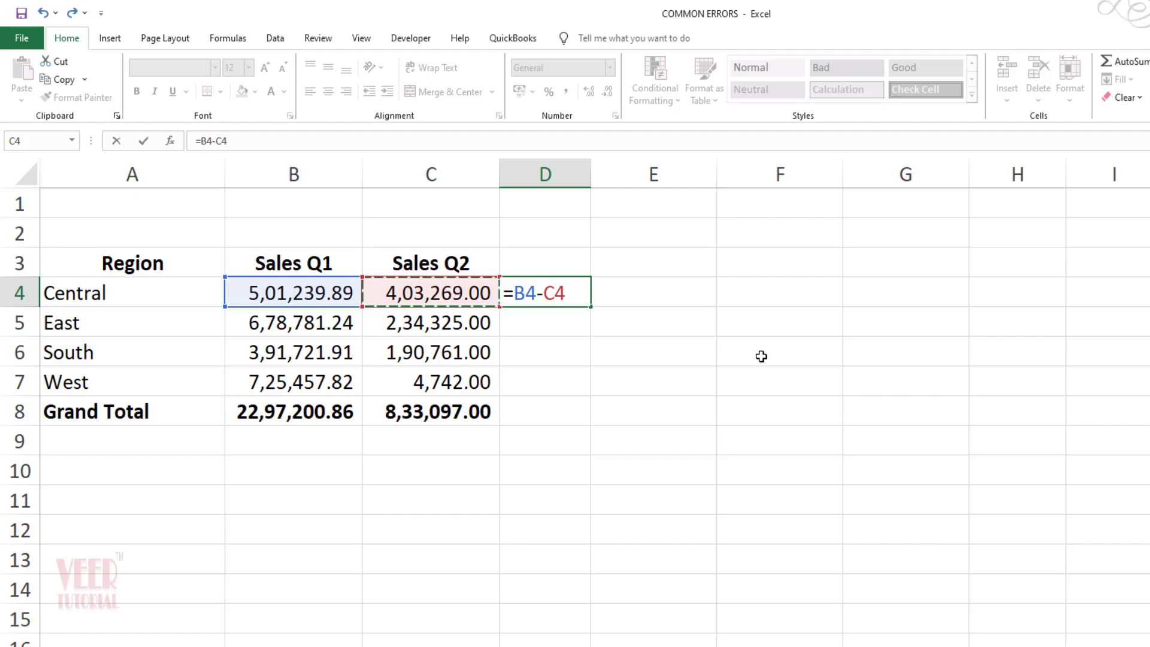
{"action": "key", "text": "ctrl+Return"}
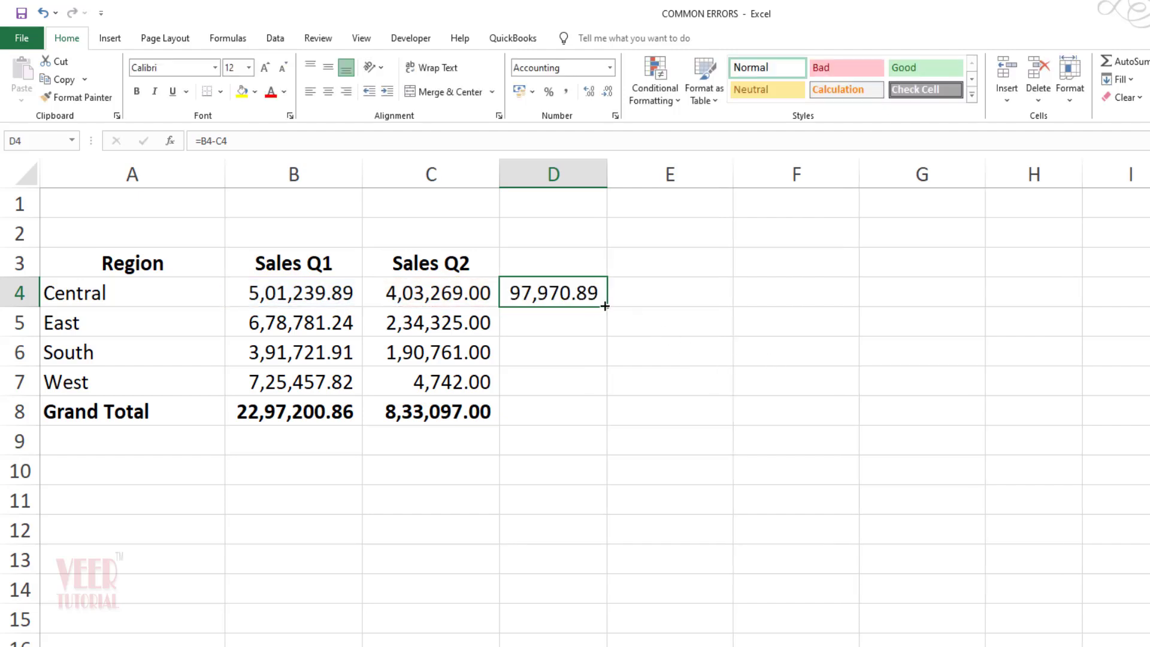
Fill the difference formula from D4 down through D8 and autofit the width of column D
{"action": "left_click_drag", "start_coordinate": [605, 306], "coordinate": [582, 413]}
{"action": "left_click", "coordinate": [559, 482]}
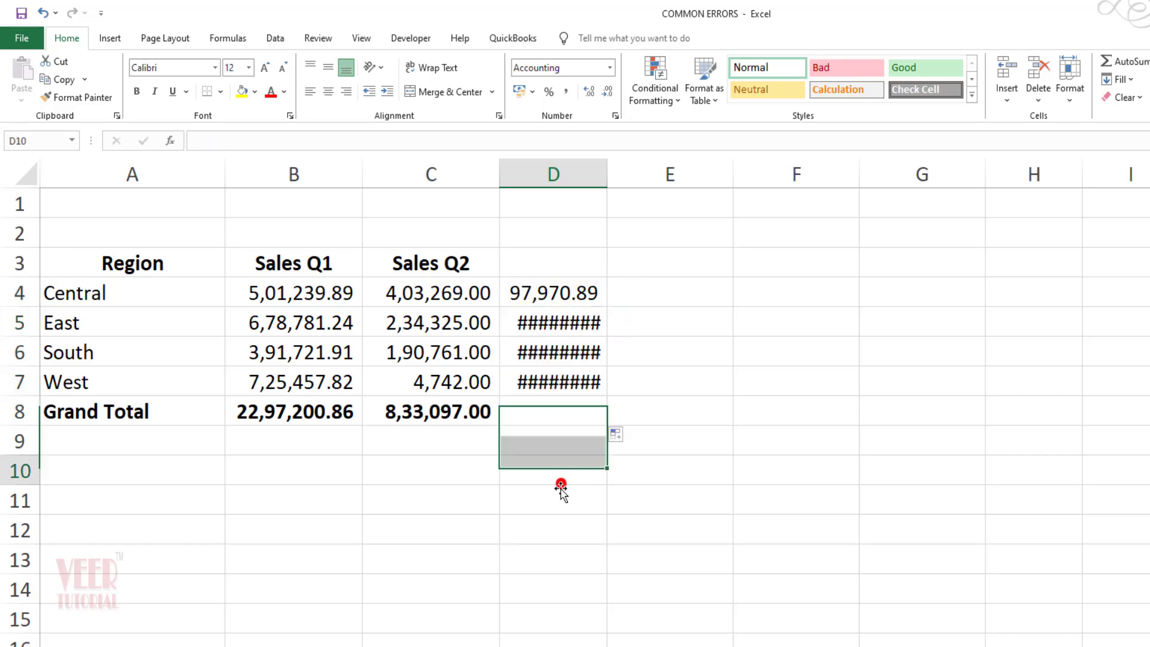
{"action": "double_click", "coordinate": [606, 172]}
{"action": "left_click", "coordinate": [682, 311]}
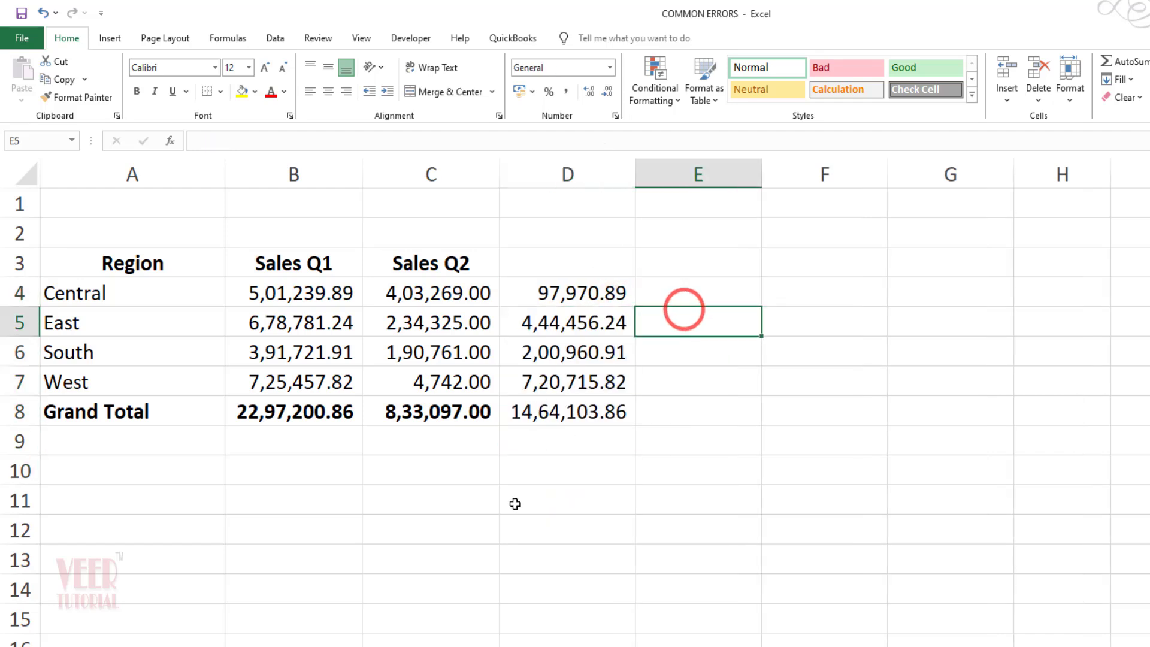
Delete the Sales Q1 column to check its effect on Central's difference formula, and undo the deletion
{"action": "left_click_drag", "start_coordinate": [353, 557], "coordinate": [313, 172]}
{"action": "right_click", "coordinate": [313, 171]}
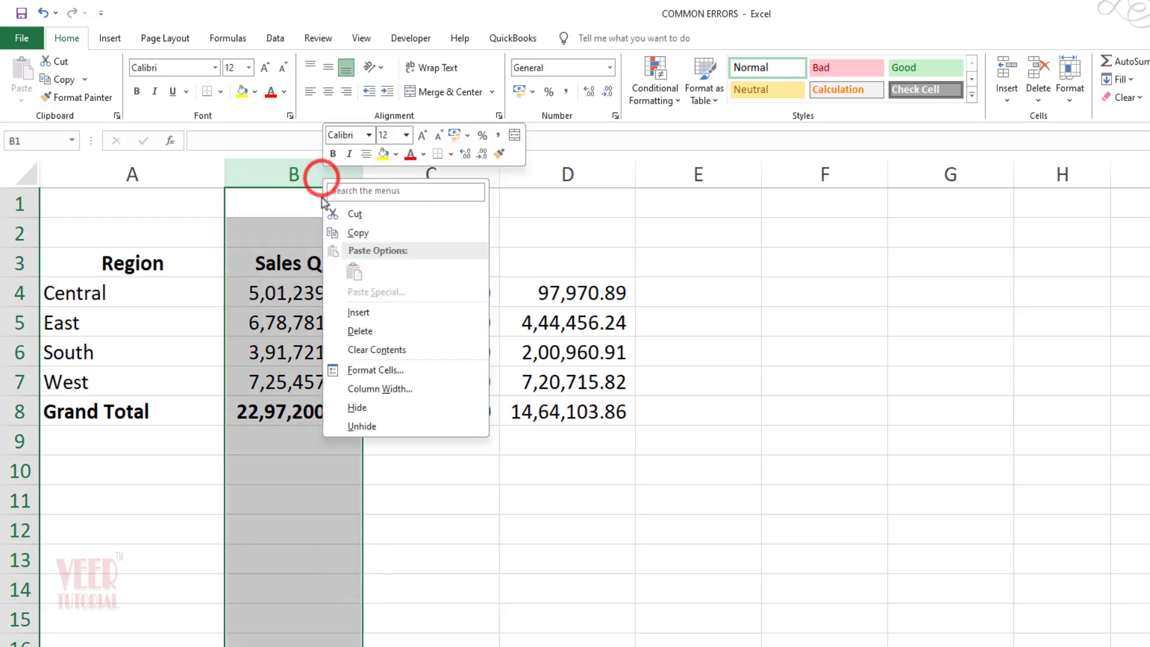
{"action": "left_click", "coordinate": [377, 327]}
{"action": "left_click", "coordinate": [449, 290]}
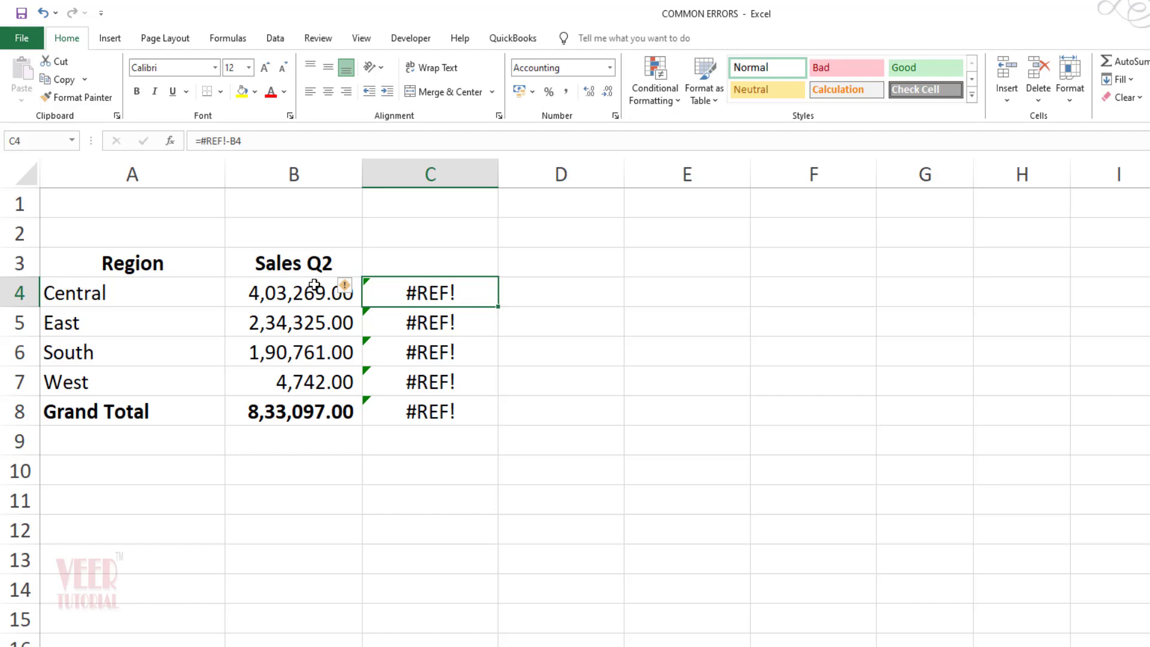
{"action": "key", "text": "ctrl+z"}
{"action": "left_click", "coordinate": [452, 577]}
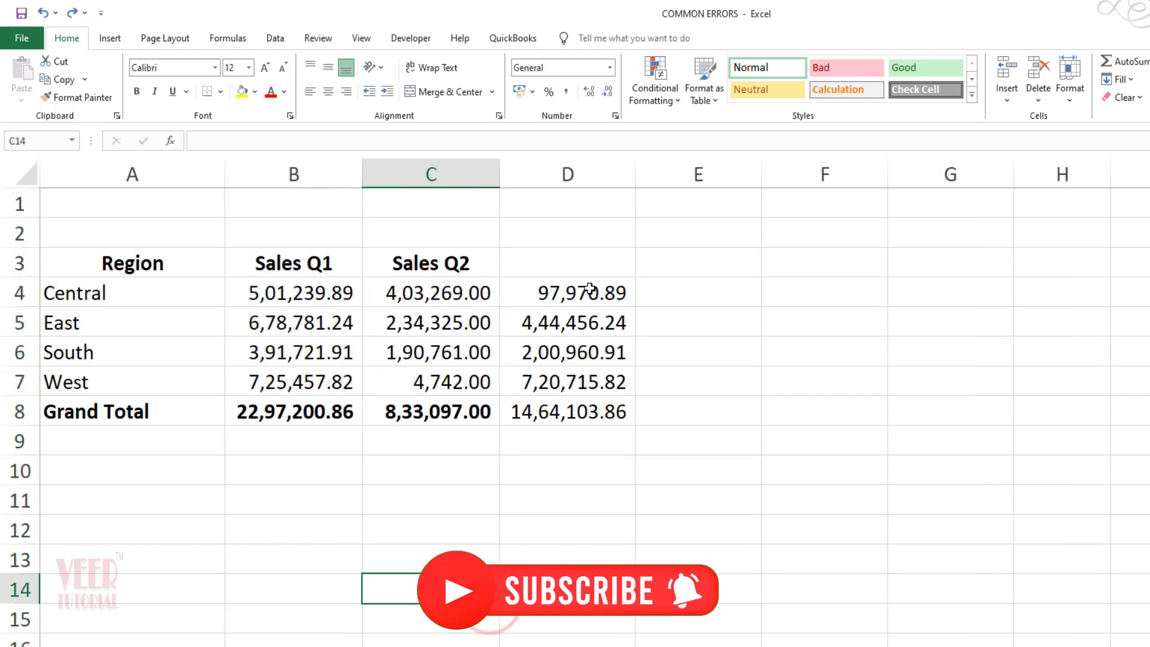
Copy the difference formulas in D4:D8 to the cells starting at B10 and check the pasted formula in B10
{"action": "left_click_drag", "start_coordinate": [590, 290], "coordinate": [587, 395]}
{"action": "key", "text": "ctrl+c"}
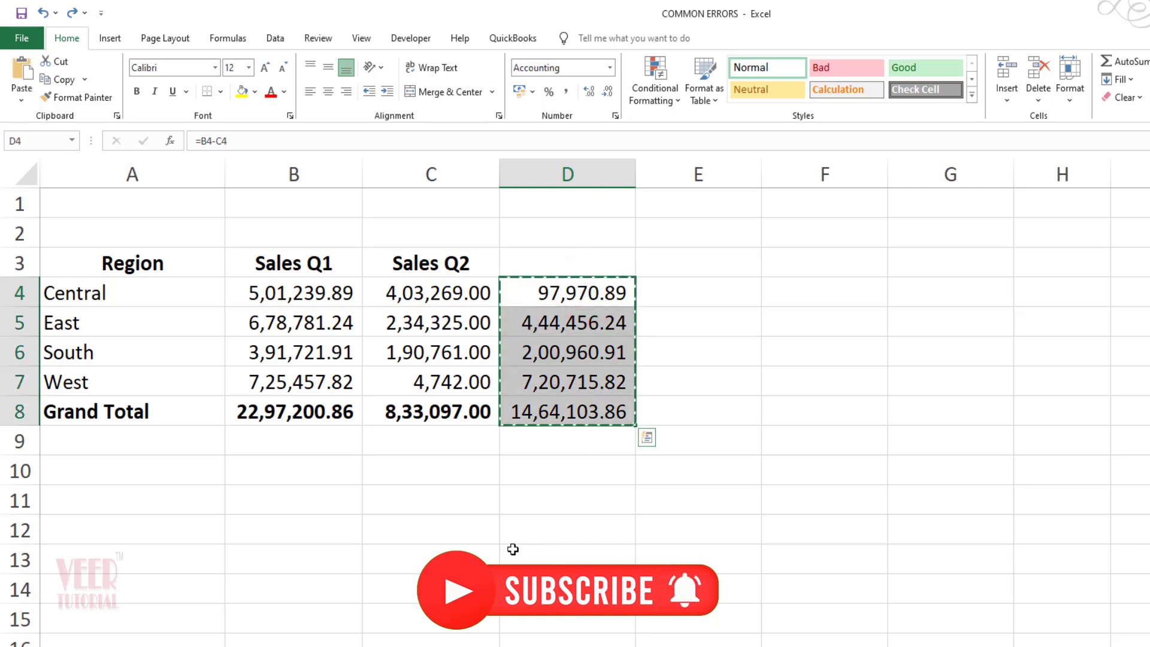
{"action": "left_click", "coordinate": [304, 483]}
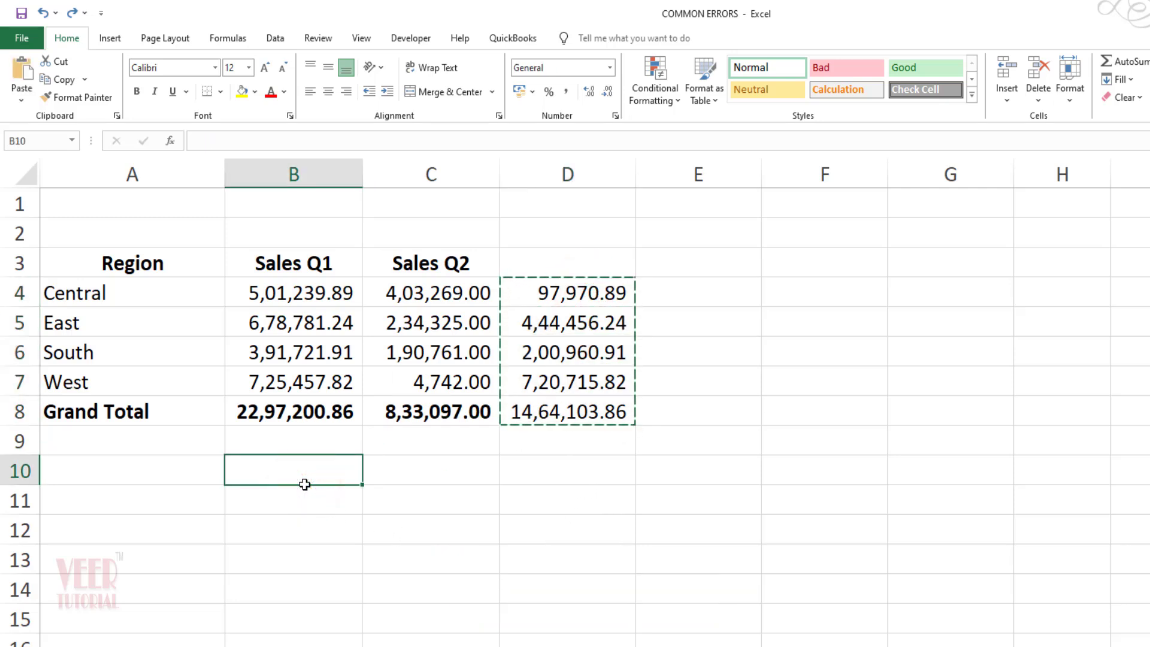
{"action": "key", "text": "ctrl+v"}
{"action": "left_click", "coordinate": [572, 600]}
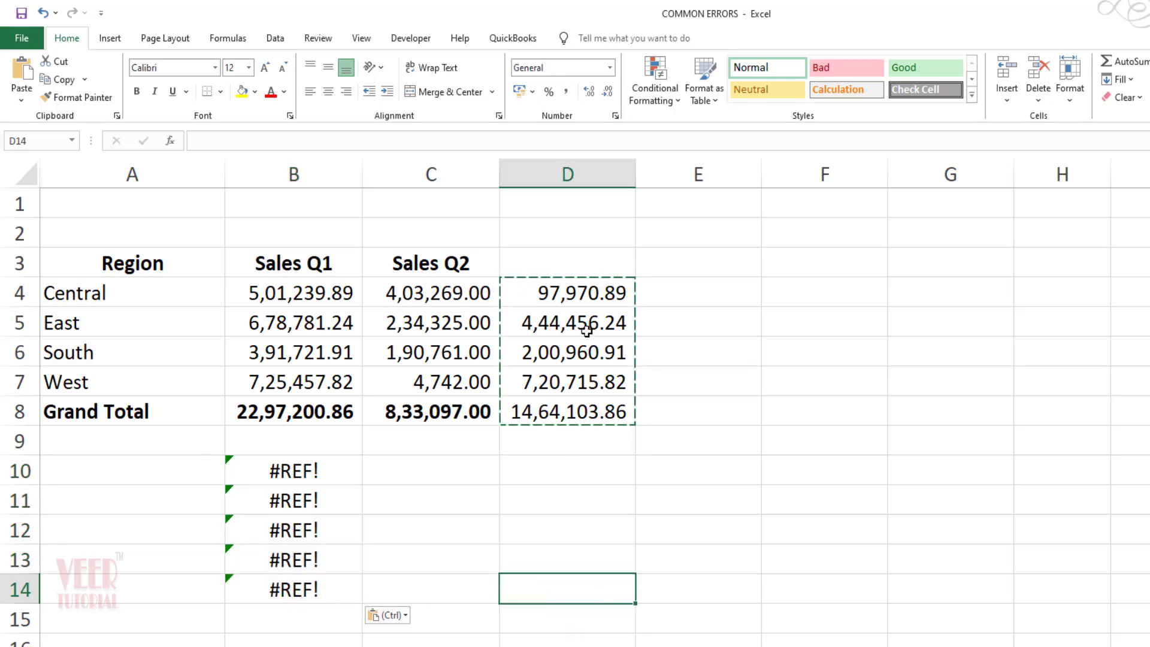
{"action": "left_click", "coordinate": [304, 471]}
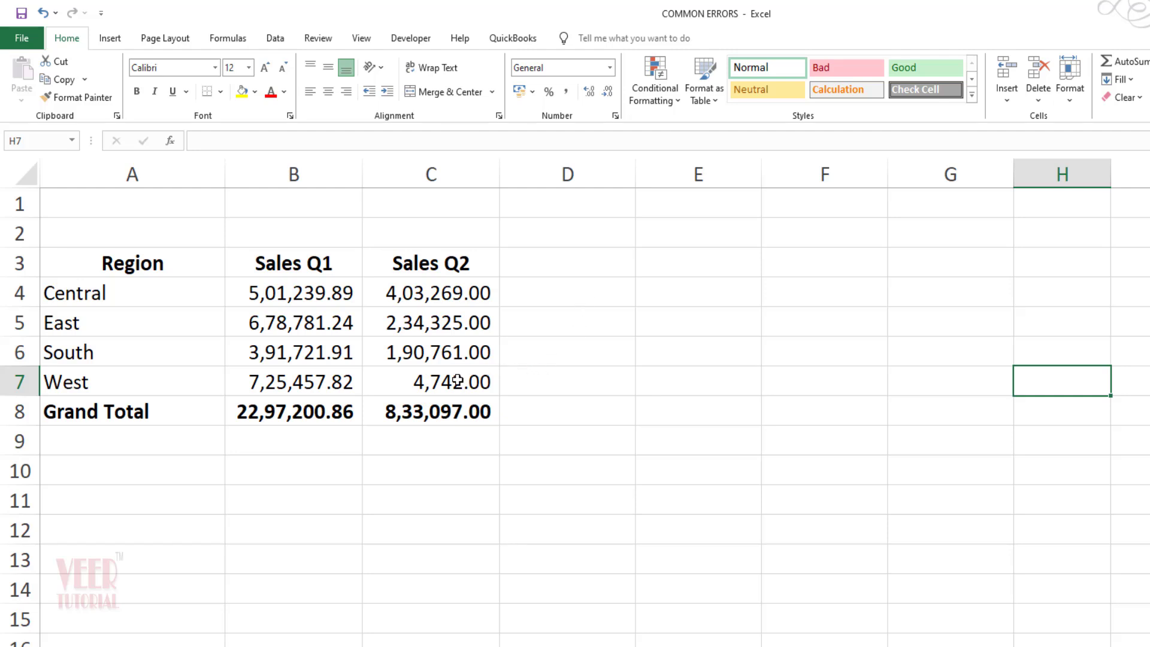
Clear West's Sales Q2 value and enter =B4/C4 in D4 to divide Central's Sales Q1 by Sales Q2
{"action": "left_click", "coordinate": [458, 381]}
{"action": "key", "text": "Delete"}
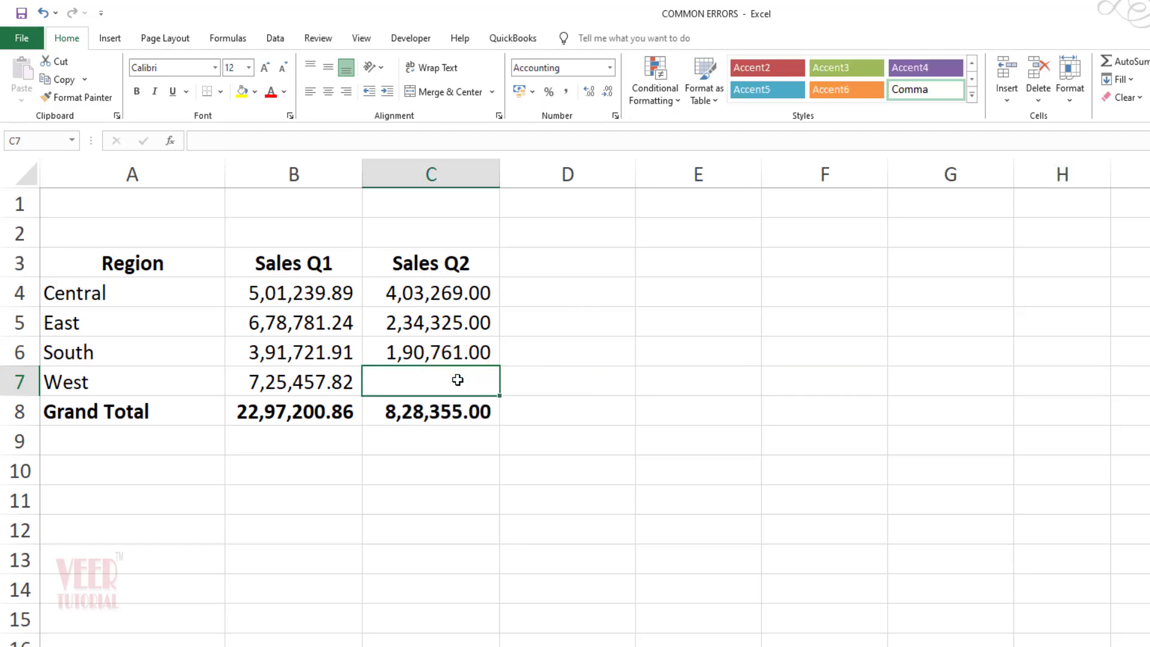
{"action": "left_click", "coordinate": [567, 288]}
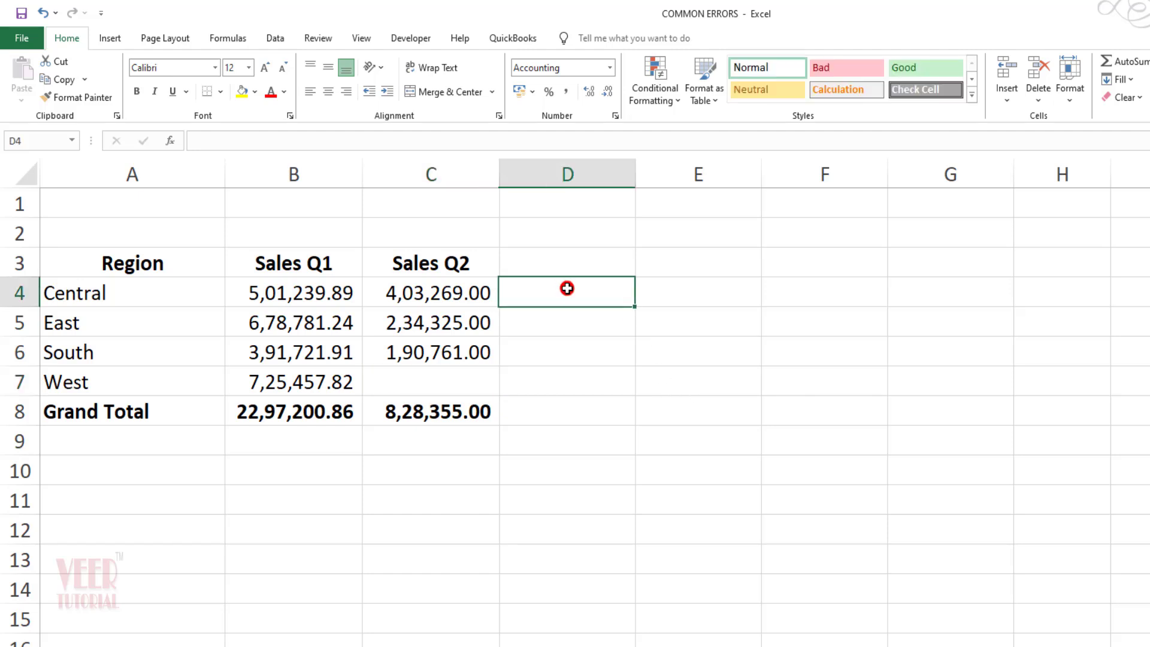
{"action": "type", "text": "="}
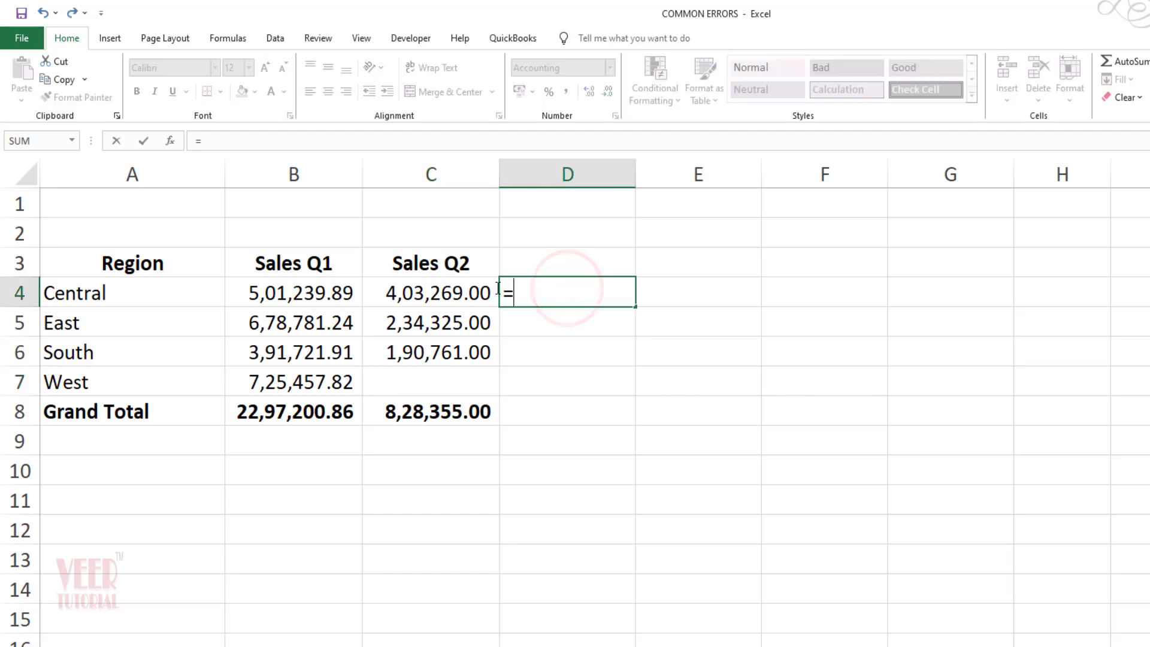
{"action": "left_click", "coordinate": [297, 293]}
{"action": "type", "text": "/"}
{"action": "left_click", "coordinate": [437, 293]}
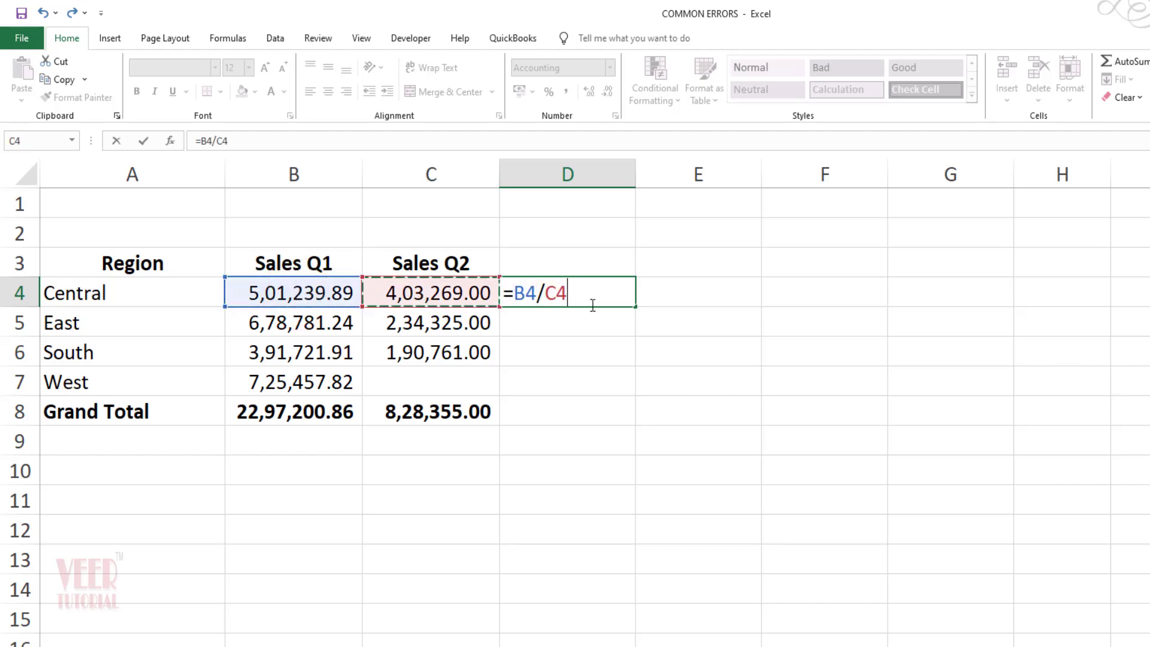
{"action": "key", "text": "Return"}
Fill the division formula from D4 down through D7 and inspect West's formula and its Sales Q2 divisor cell
{"action": "left_click", "coordinate": [592, 305]}
{"action": "double_click", "coordinate": [635, 307]}
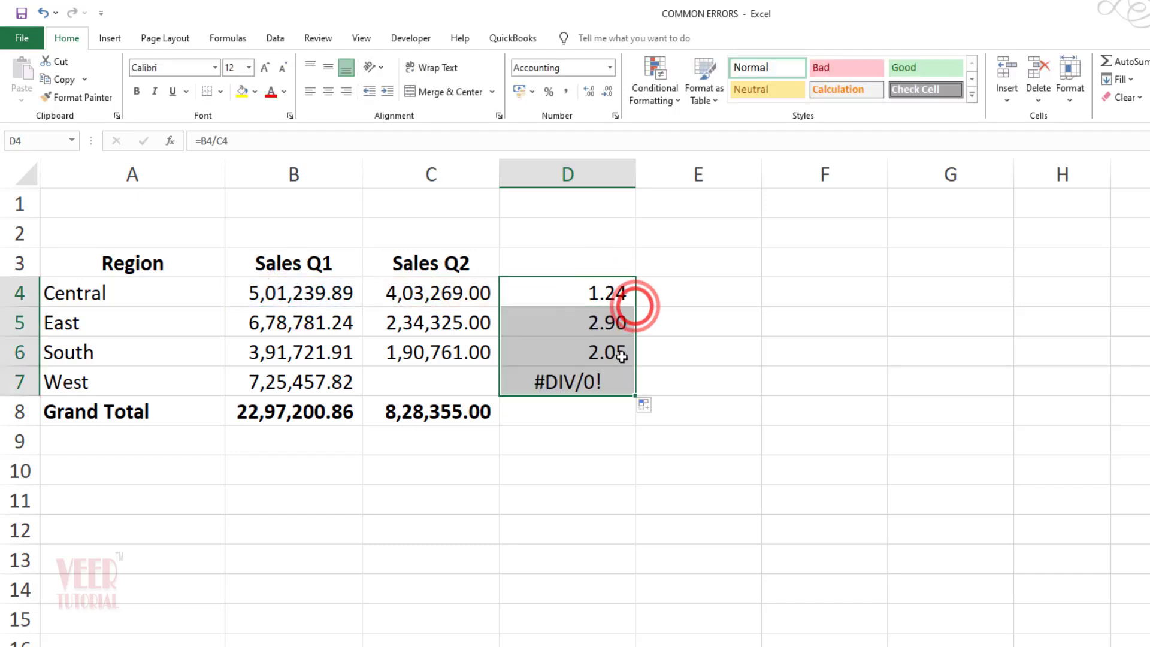
{"action": "left_click", "coordinate": [577, 477]}
{"action": "left_click", "coordinate": [565, 380]}
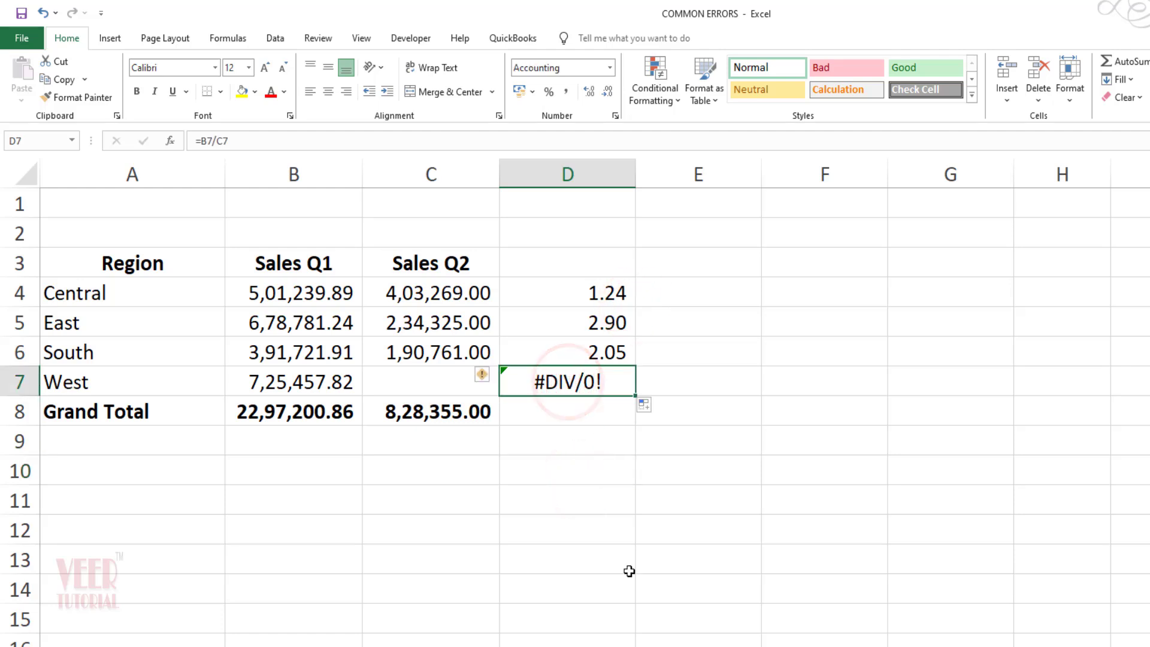
{"action": "left_click", "coordinate": [417, 381]}
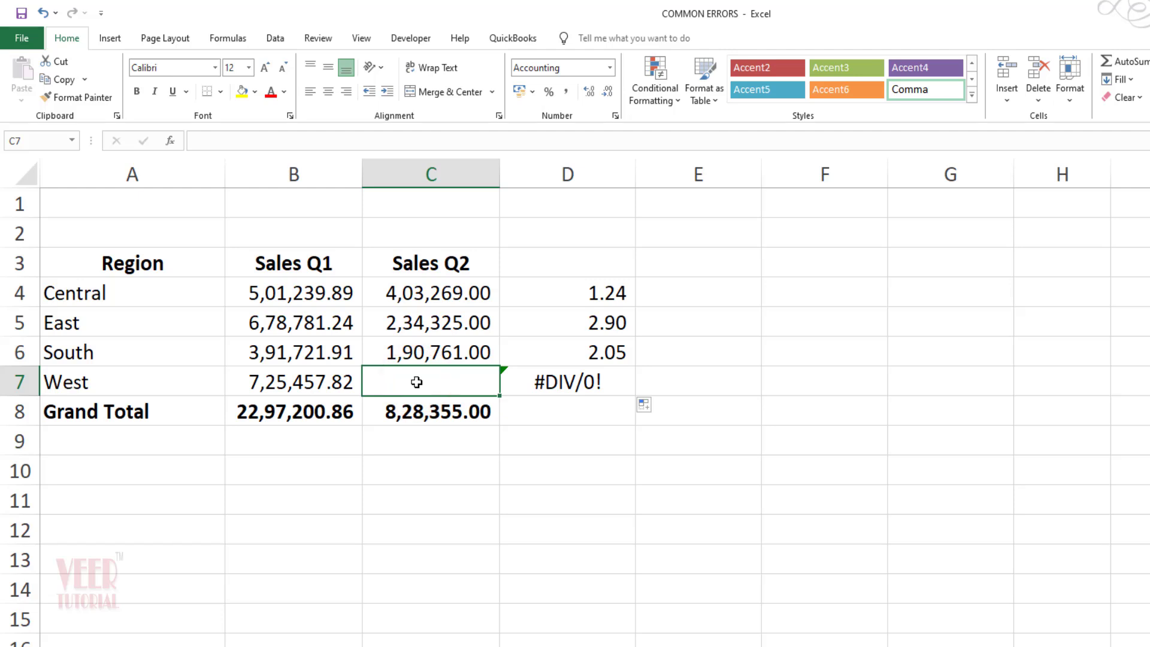
{"action": "left_click", "coordinate": [540, 384]}
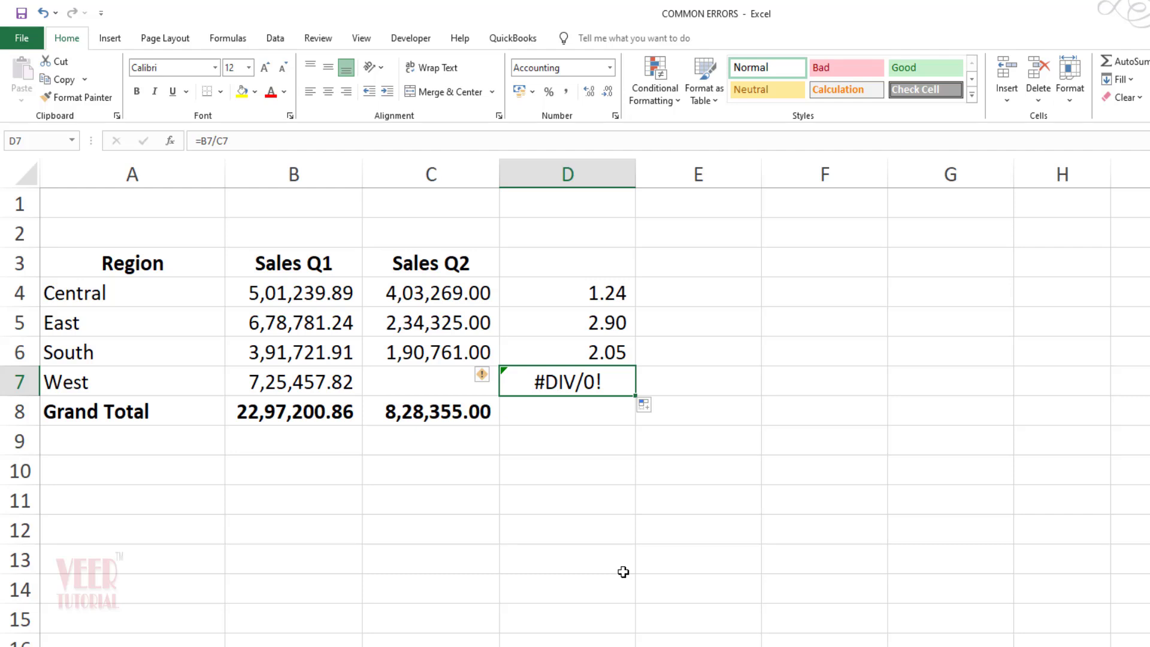
{"action": "left_click", "coordinate": [598, 294]}
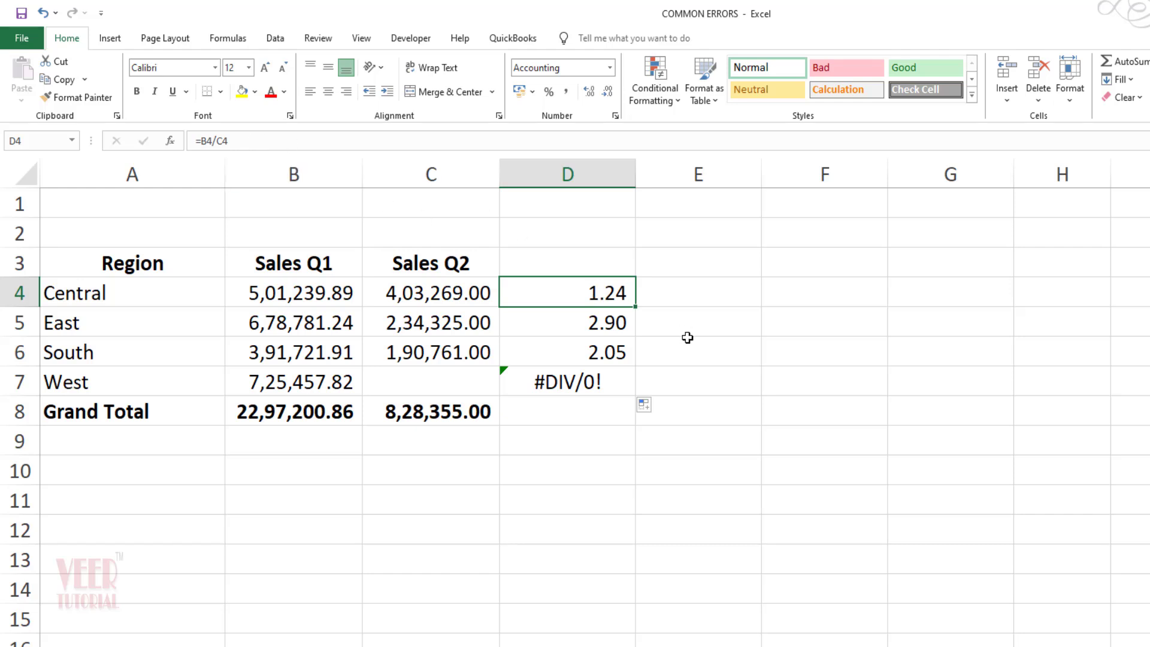
Clear D4:D8 and enter =IFERROR(B4/C4,"") in D4 to return a blank when the division fails
{"action": "left_click_drag", "start_coordinate": [606, 299], "coordinate": [598, 405]}
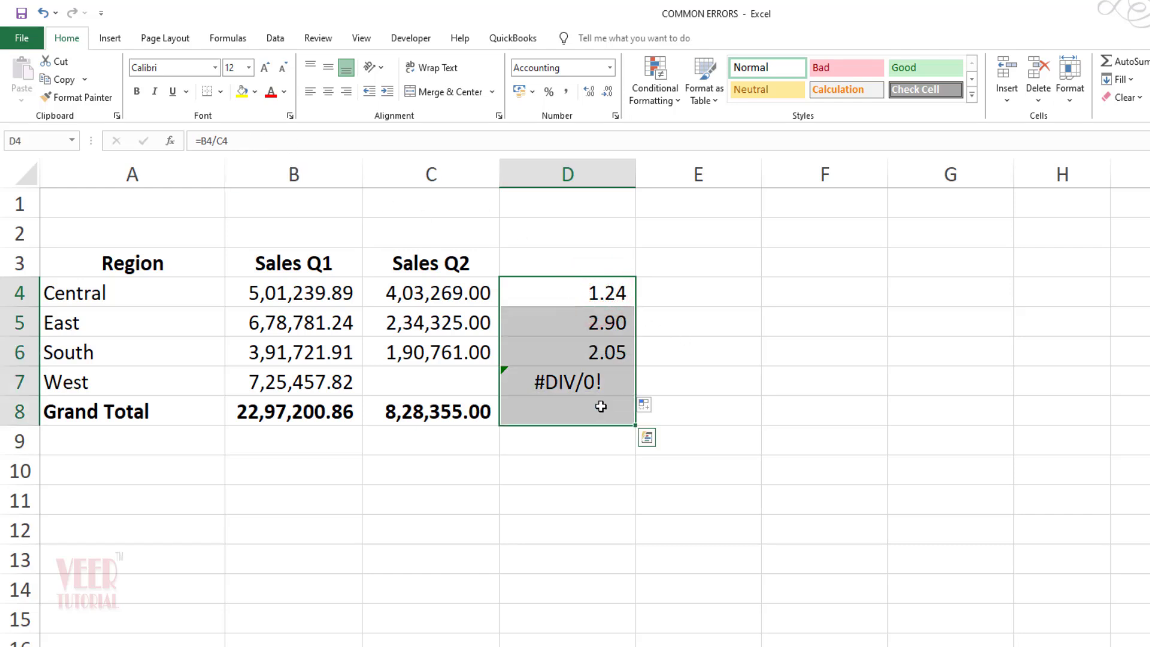
{"action": "key", "text": "Delete"}
{"action": "left_click", "coordinate": [618, 299]}
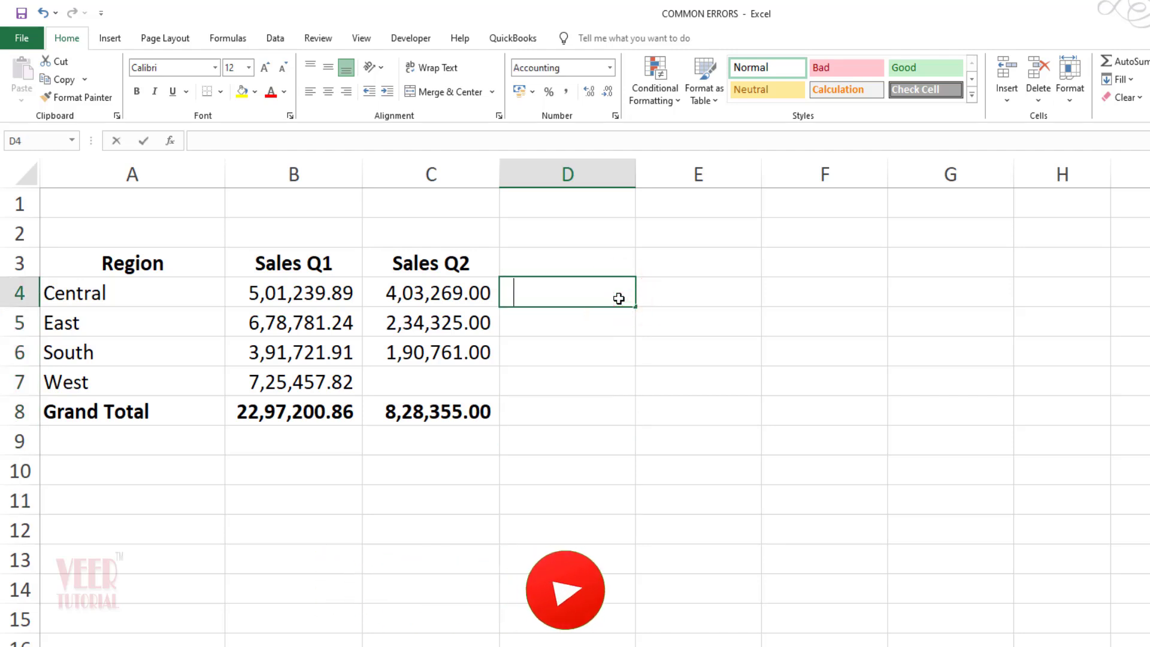
{"action": "type", "text": "=if"}
{"action": "key", "text": "Down"}
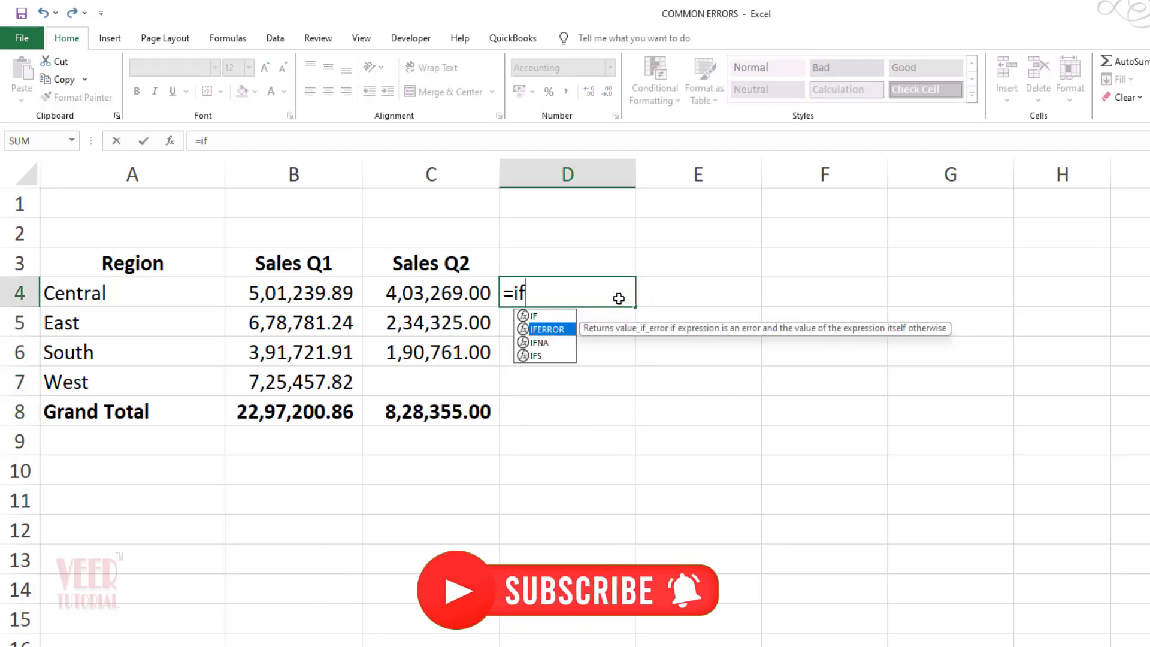
{"action": "key", "text": "Tab"}
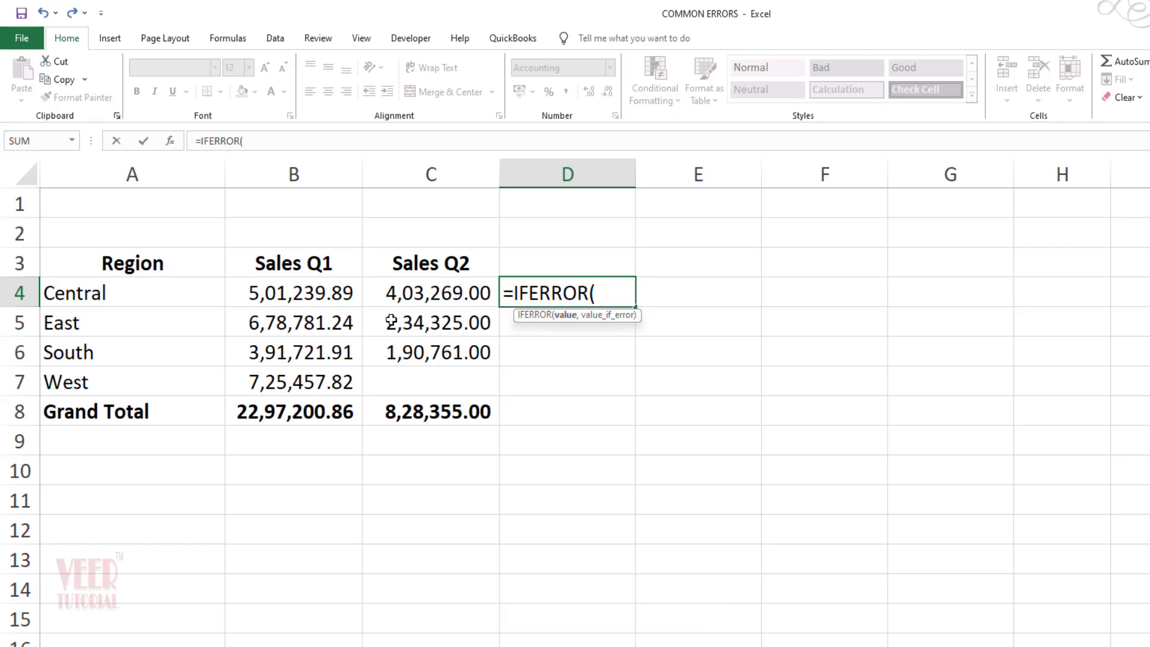
{"action": "left_click", "coordinate": [319, 295]}
{"action": "type", "text": "/"}
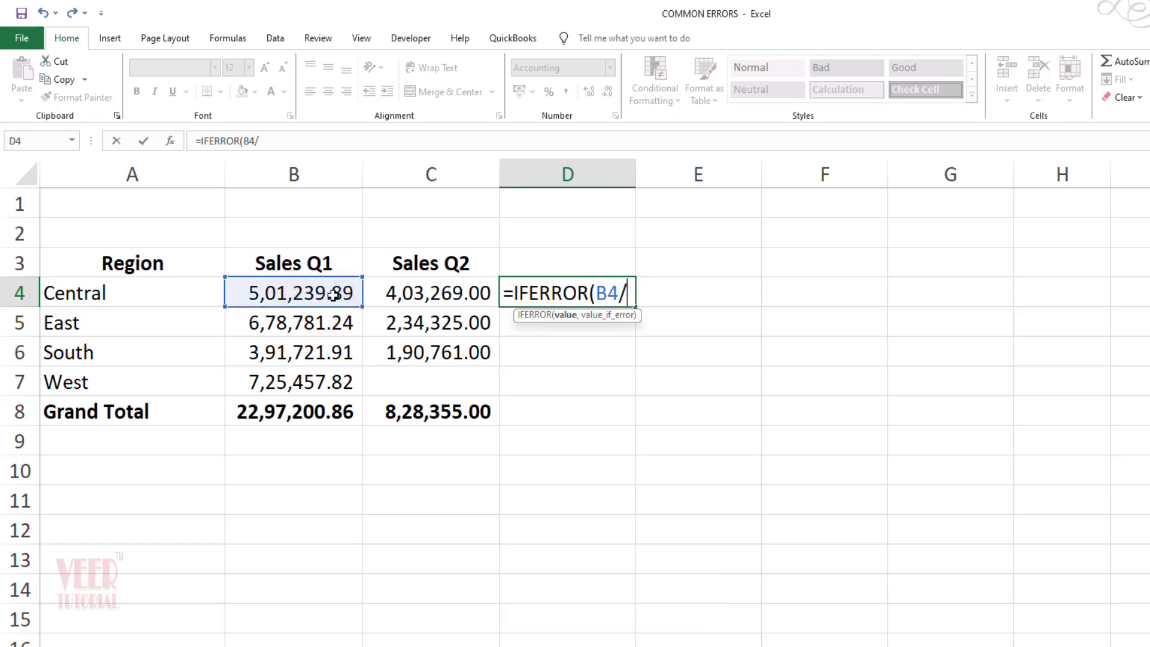
{"action": "left_click", "coordinate": [420, 292]}
{"action": "type", "text": ","}
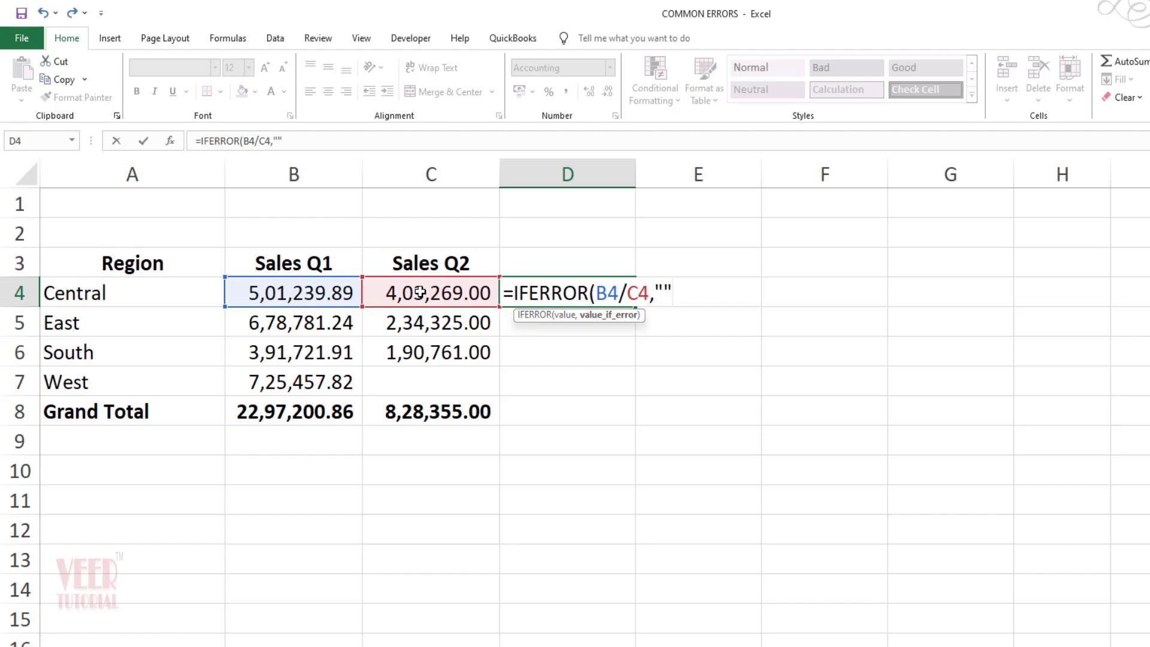
{"action": "type", "text": ")"}
{"action": "key", "text": "Return"}
Fill the IFERROR formula from D4 down through D7 and check the formulas in West's and Central's rows
{"action": "left_click", "coordinate": [619, 299]}
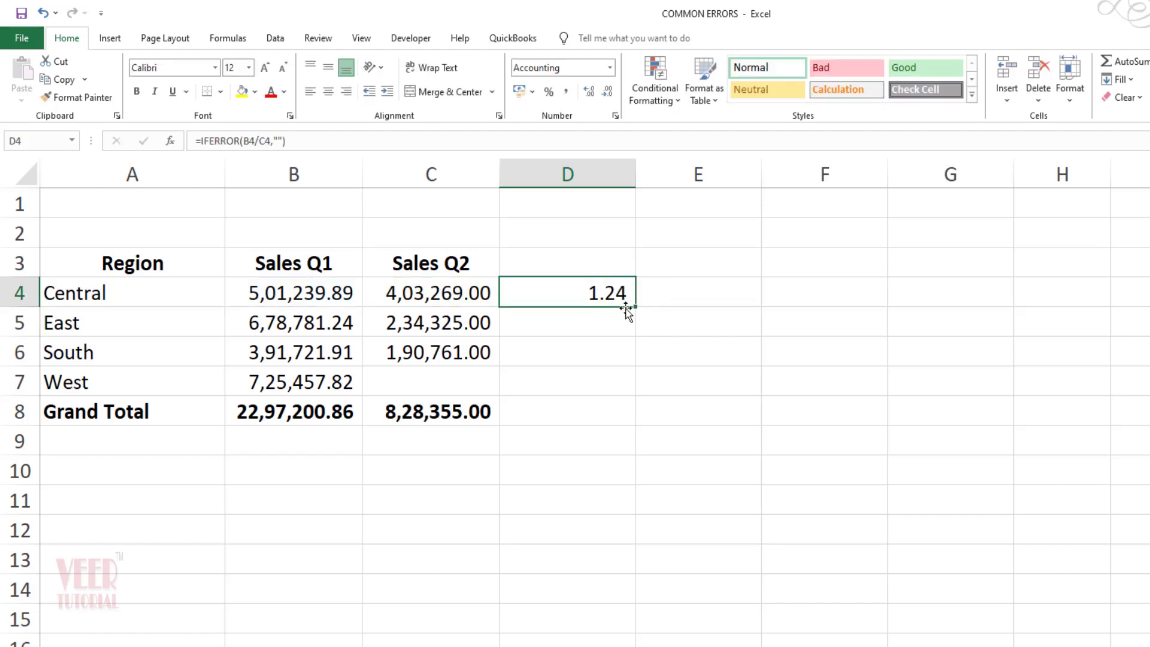
{"action": "left_click_drag", "start_coordinate": [634, 307], "coordinate": [632, 394]}
{"action": "left_click", "coordinate": [592, 431]}
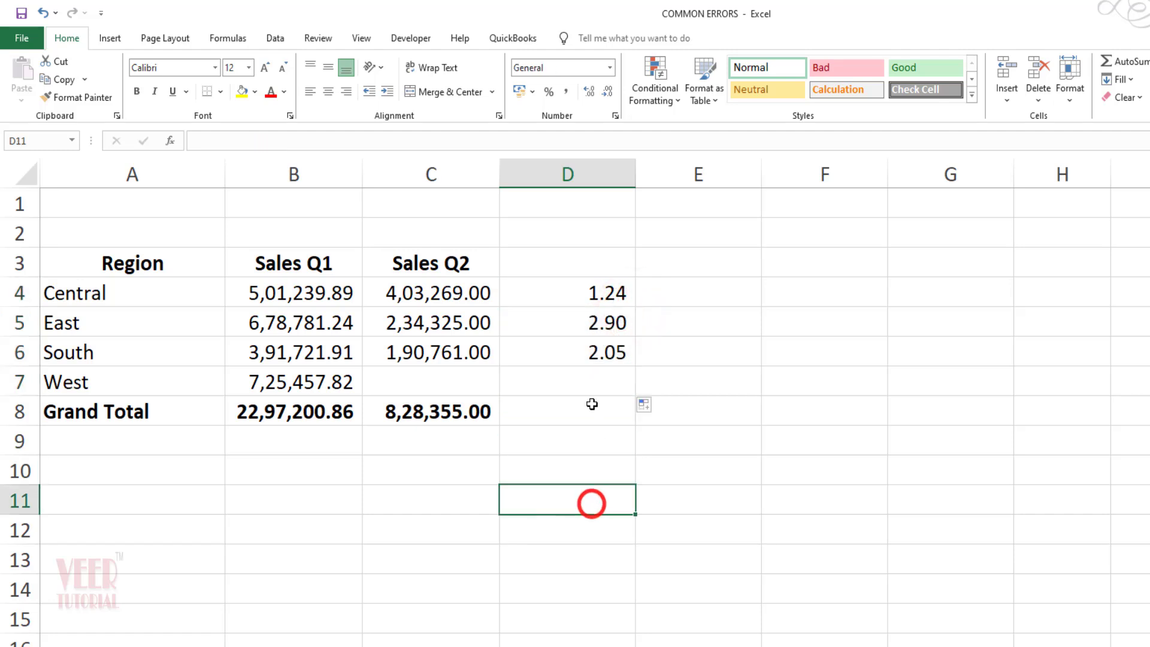
{"action": "left_click", "coordinate": [587, 375]}
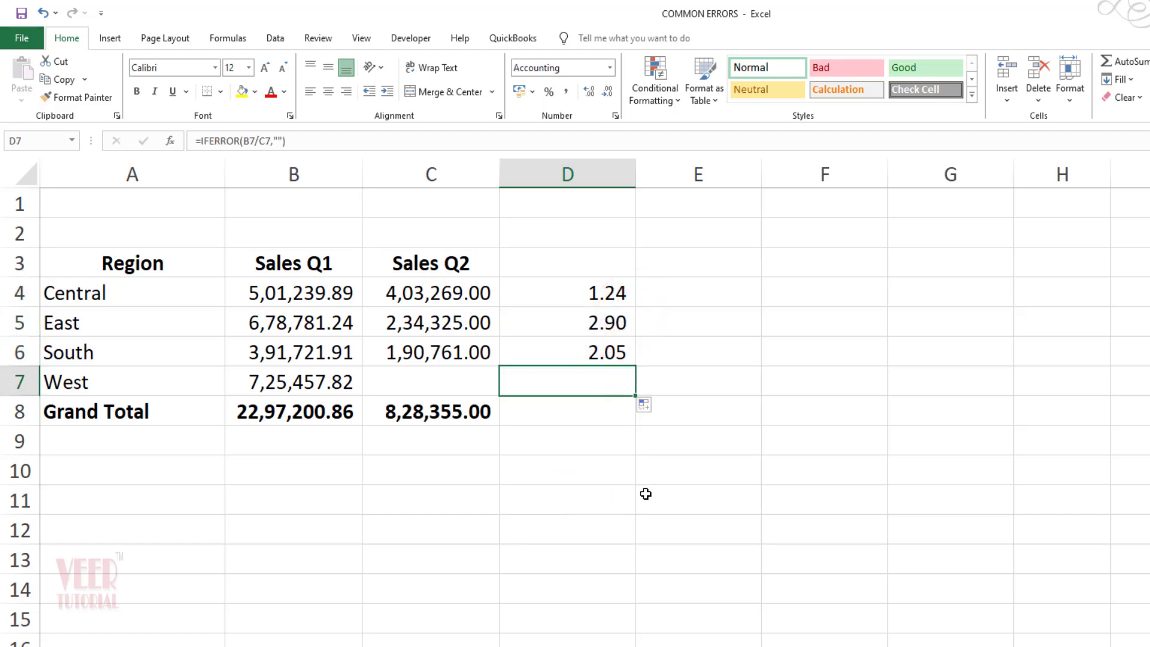
{"action": "left_click", "coordinate": [623, 321]}
{"action": "left_click", "coordinate": [608, 293]}
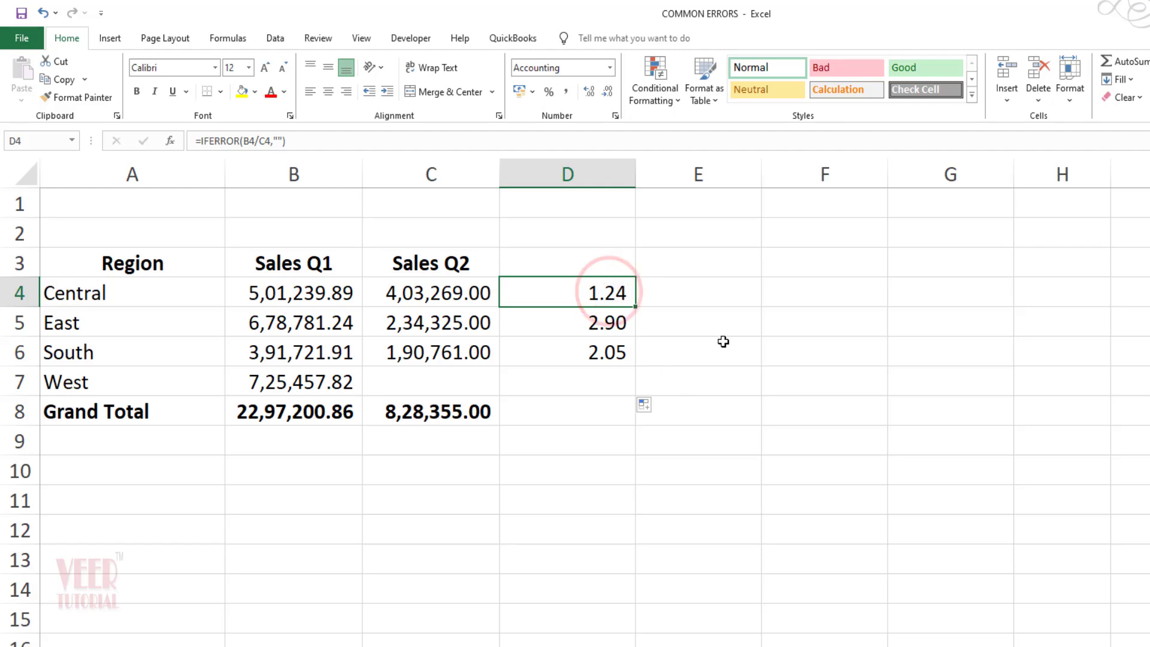
Enter 54568 as West's Sales Q2 value in C7
{"action": "left_click", "coordinate": [441, 379]}
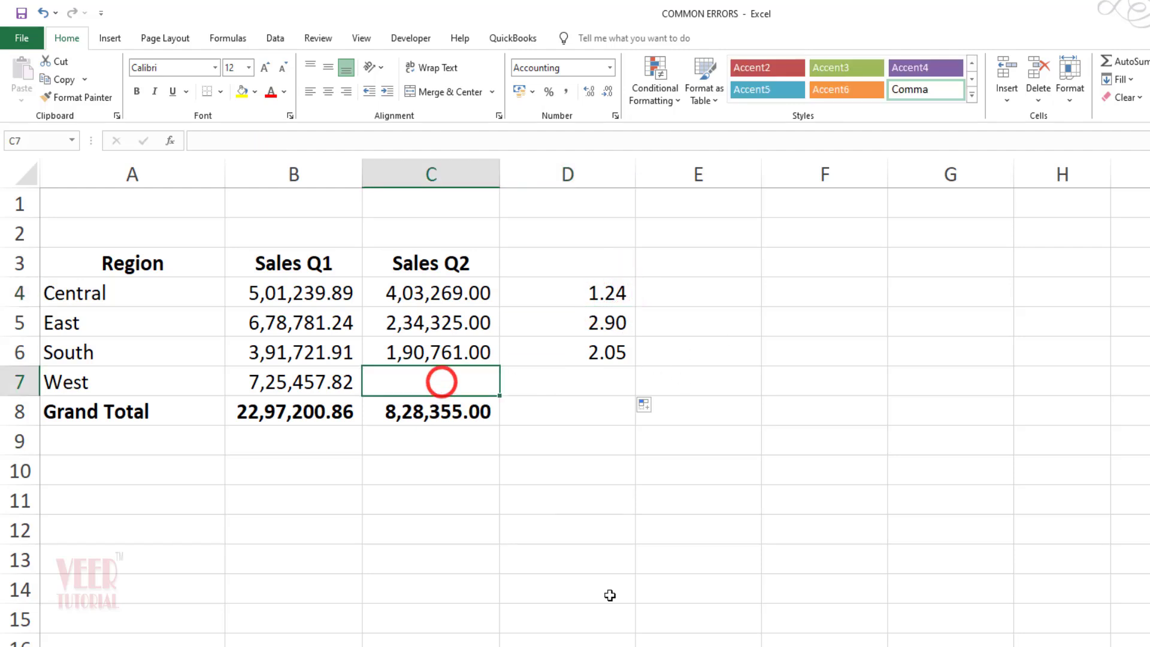
{"action": "type", "text": "54568"}
{"action": "key", "text": "Return"}
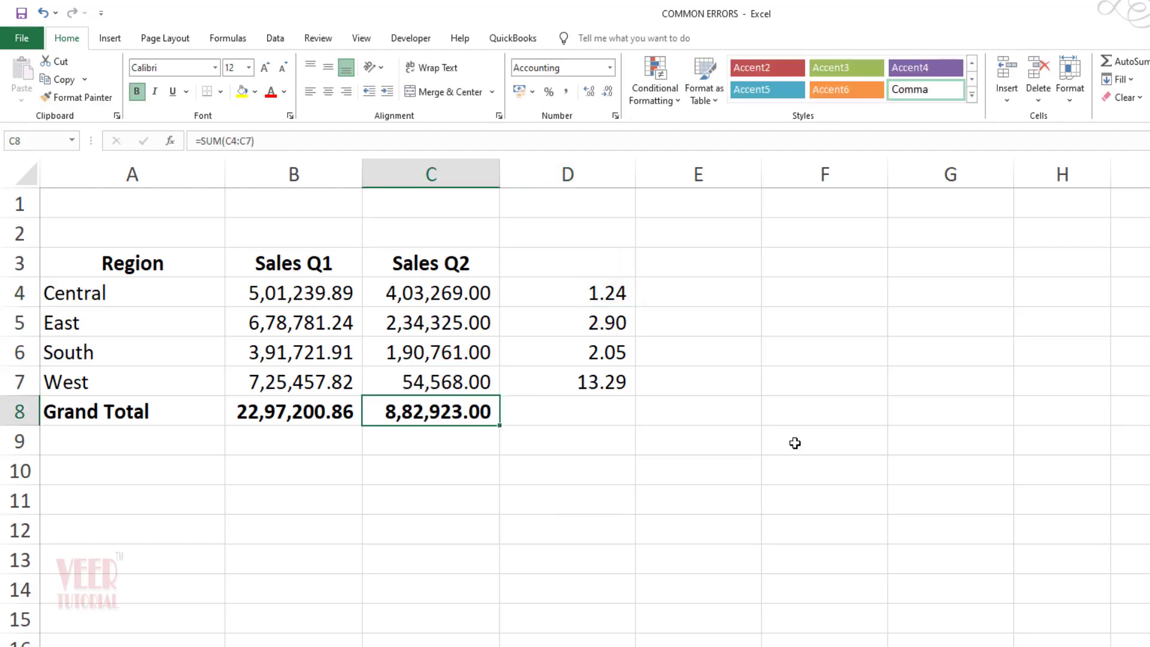